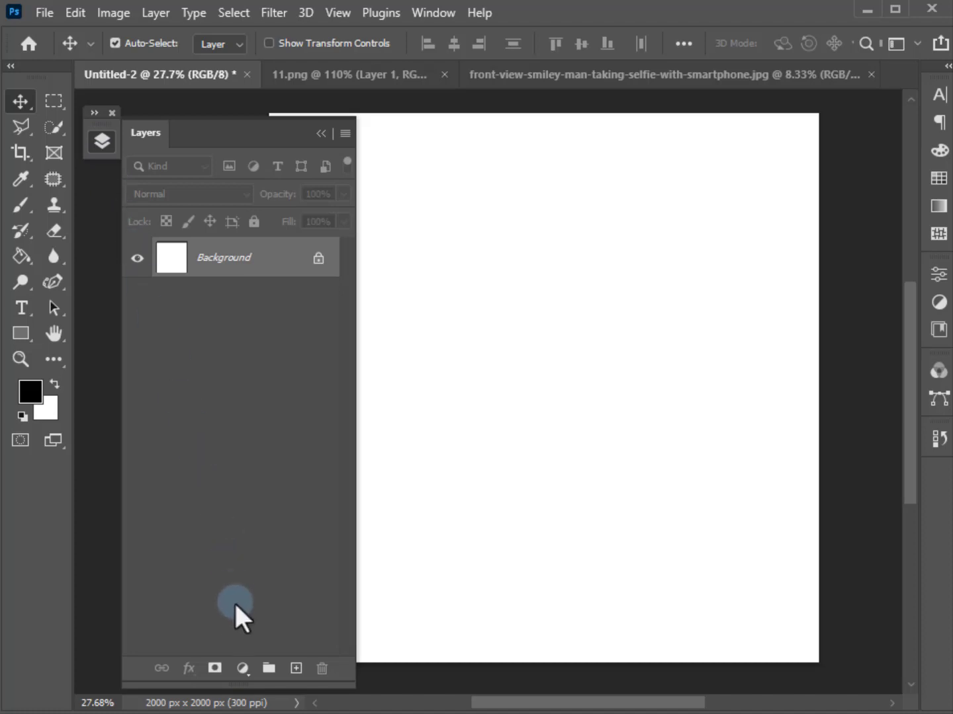
- Add a Gradient fill layer above the background and choose the Foreground to Background preset from the Basics group
{"action": "left_click", "coordinate": [245, 669]}
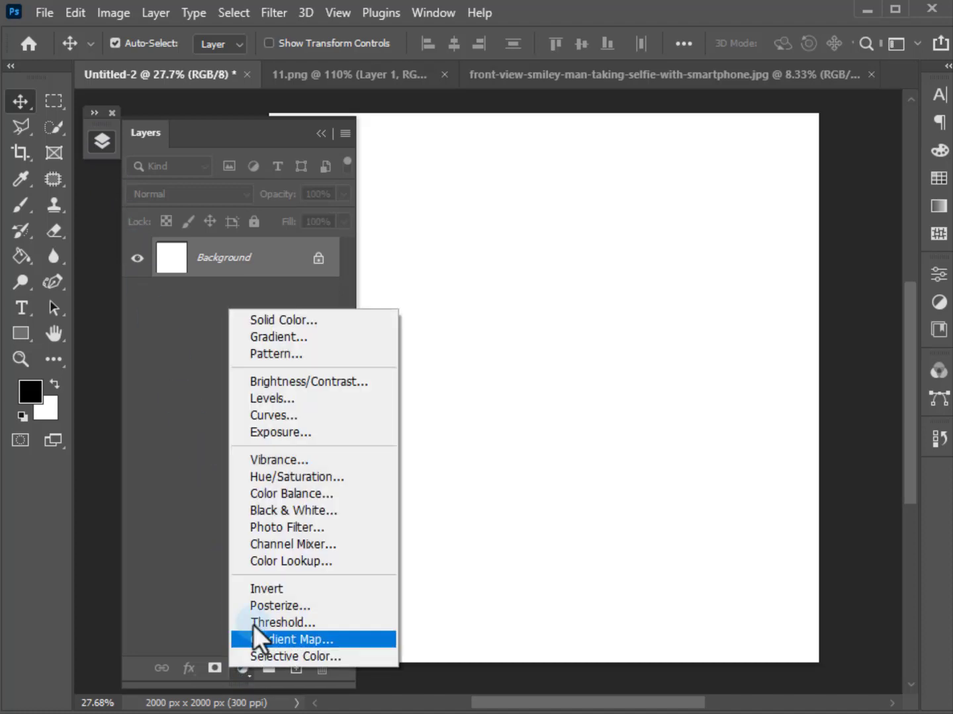
{"action": "left_click", "coordinate": [287, 337]}
{"action": "left_click", "coordinate": [229, 326]}
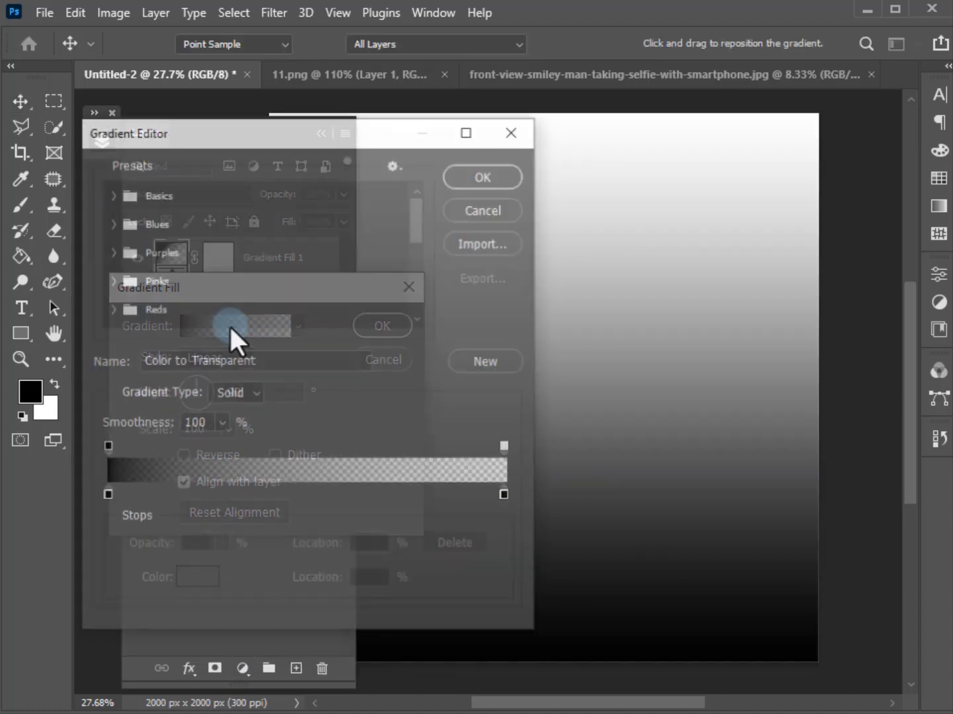
{"action": "left_click", "coordinate": [117, 195]}
{"action": "left_click", "coordinate": [146, 240]}
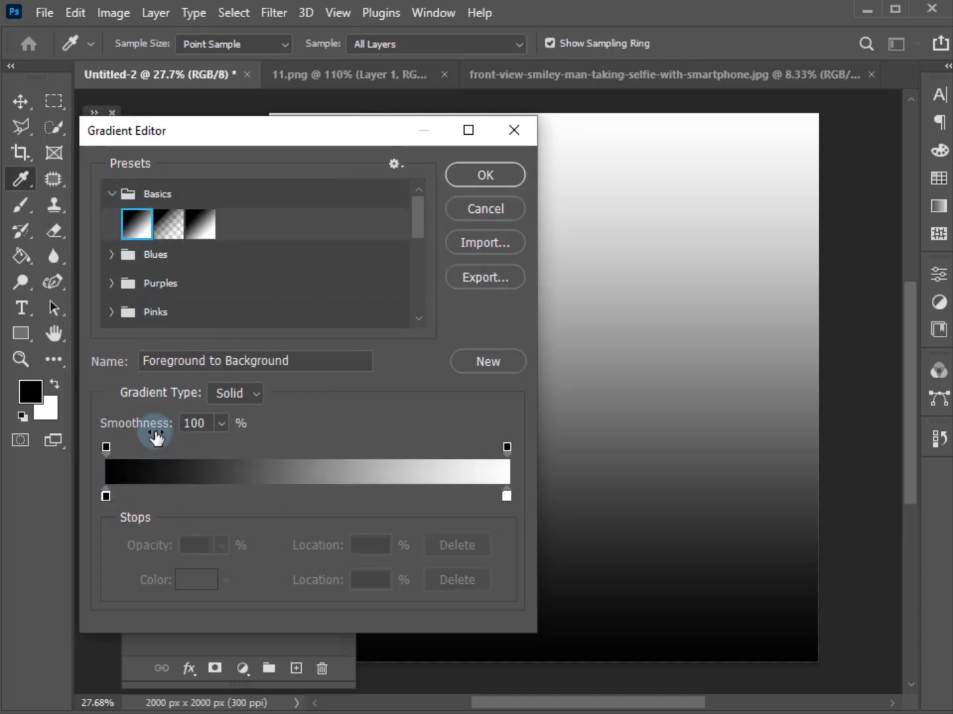
- Change the gradient's black starting colour stop to a deep blue
{"action": "left_click", "coordinate": [106, 497]}
{"action": "left_click", "coordinate": [195, 581]}
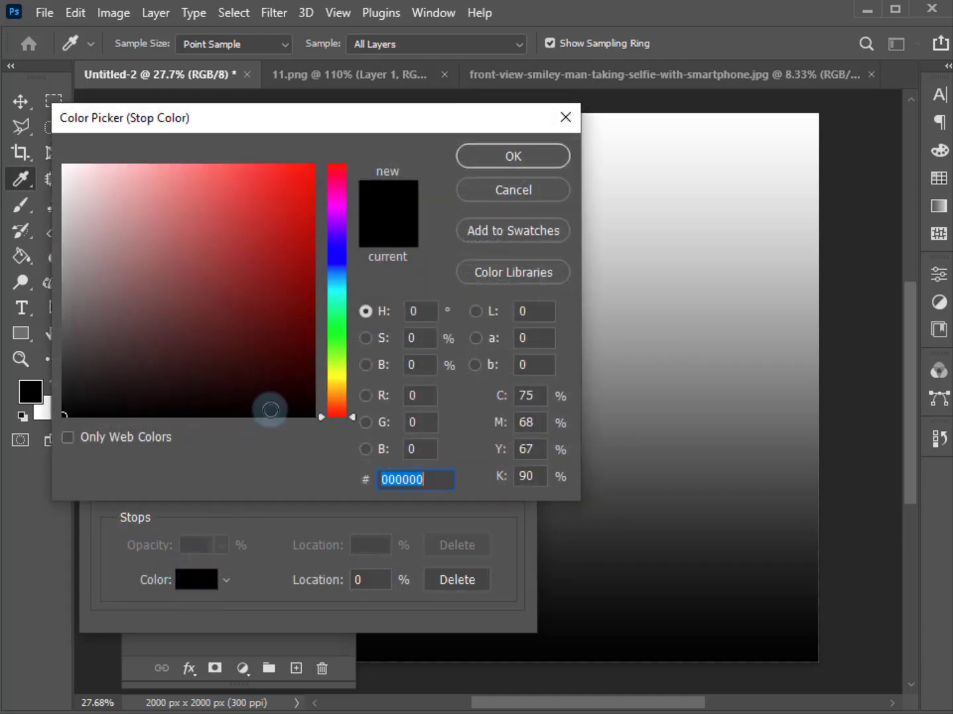
{"action": "left_click", "coordinate": [336, 272]}
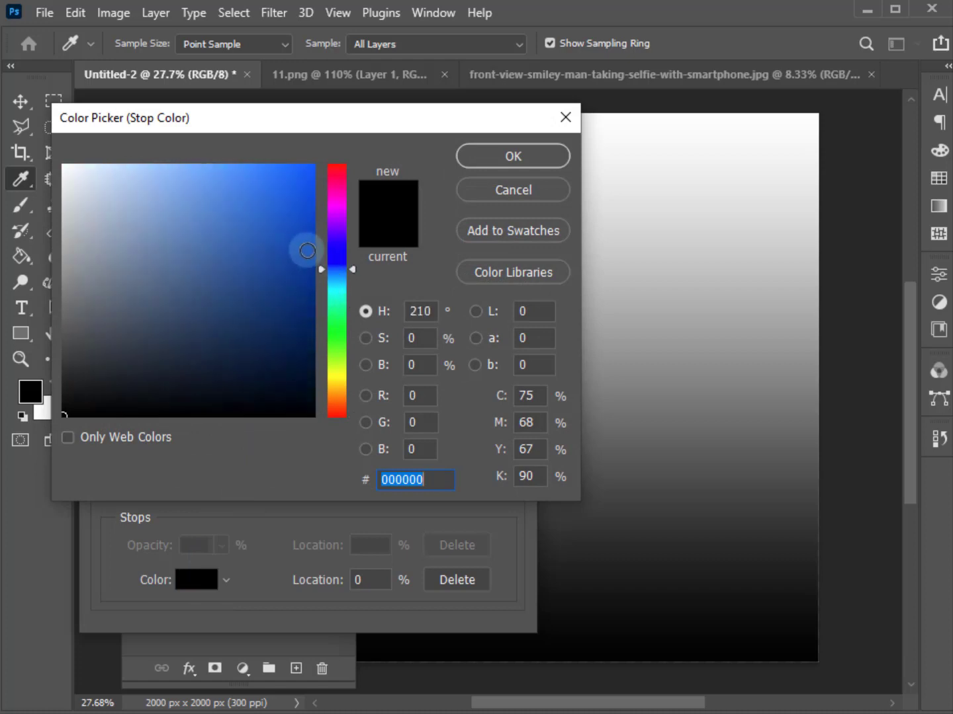
{"action": "left_click", "coordinate": [313, 247]}
{"action": "left_click", "coordinate": [509, 162]}
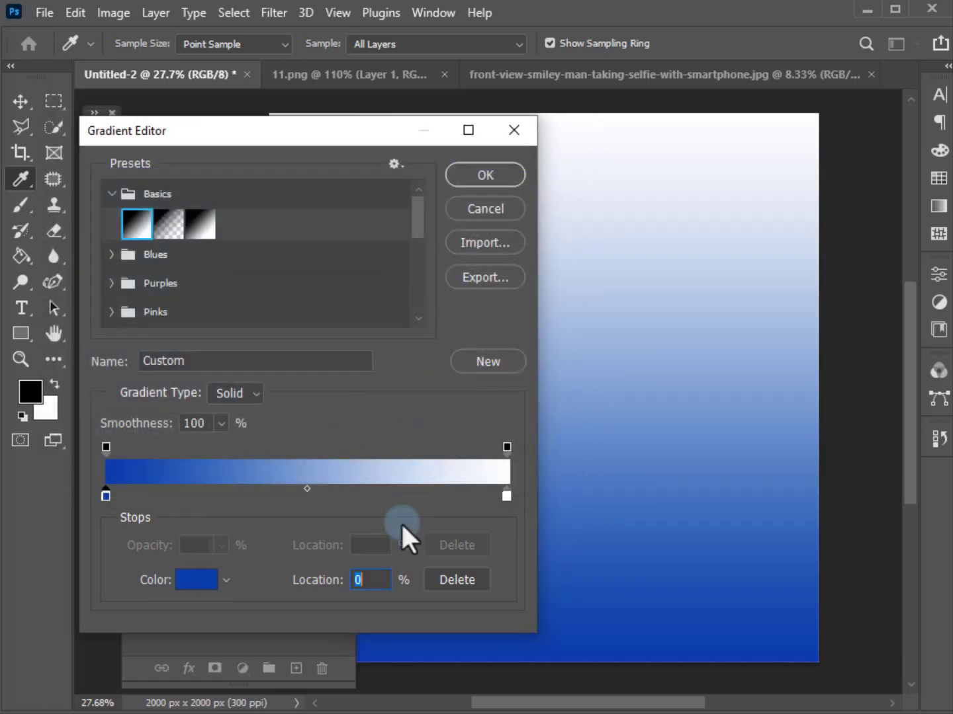
- Change the gradient's white end colour stop to a light blue and accept the edited gradient
{"action": "left_click", "coordinate": [506, 496]}
{"action": "left_click", "coordinate": [196, 580]}
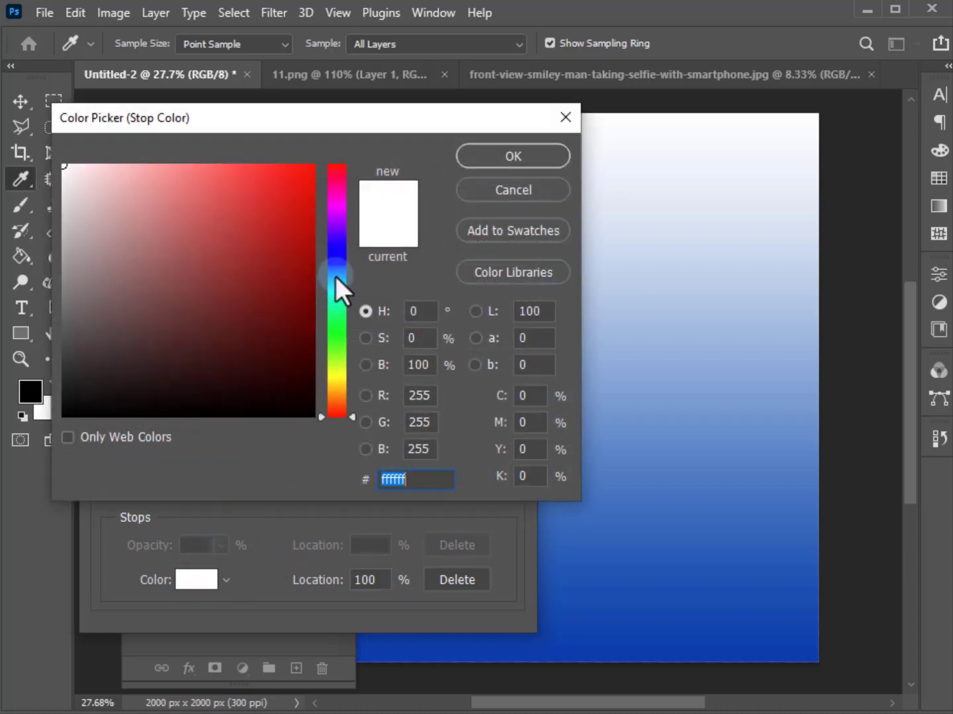
{"action": "left_click", "coordinate": [337, 271]}
{"action": "left_click", "coordinate": [212, 160]}
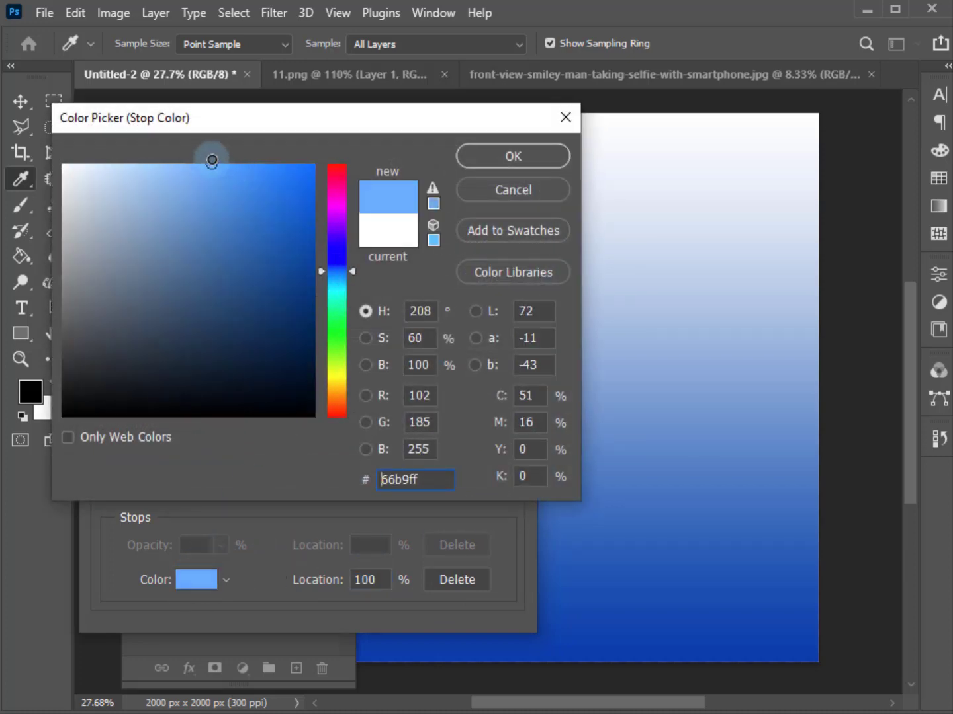
{"action": "left_click", "coordinate": [479, 158]}
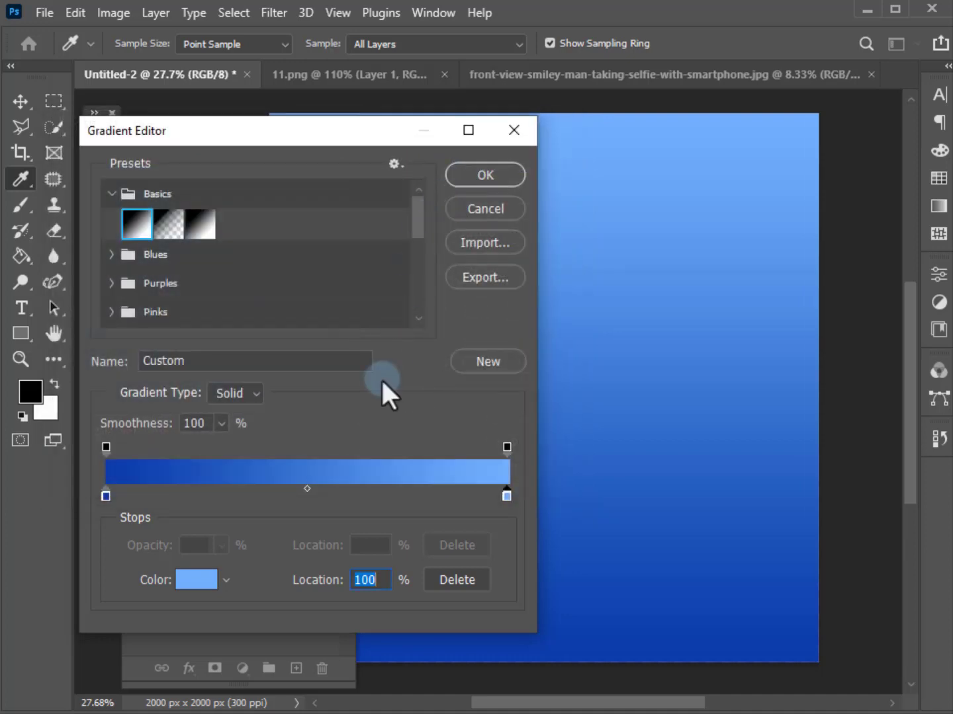
{"action": "left_click", "coordinate": [480, 184]}
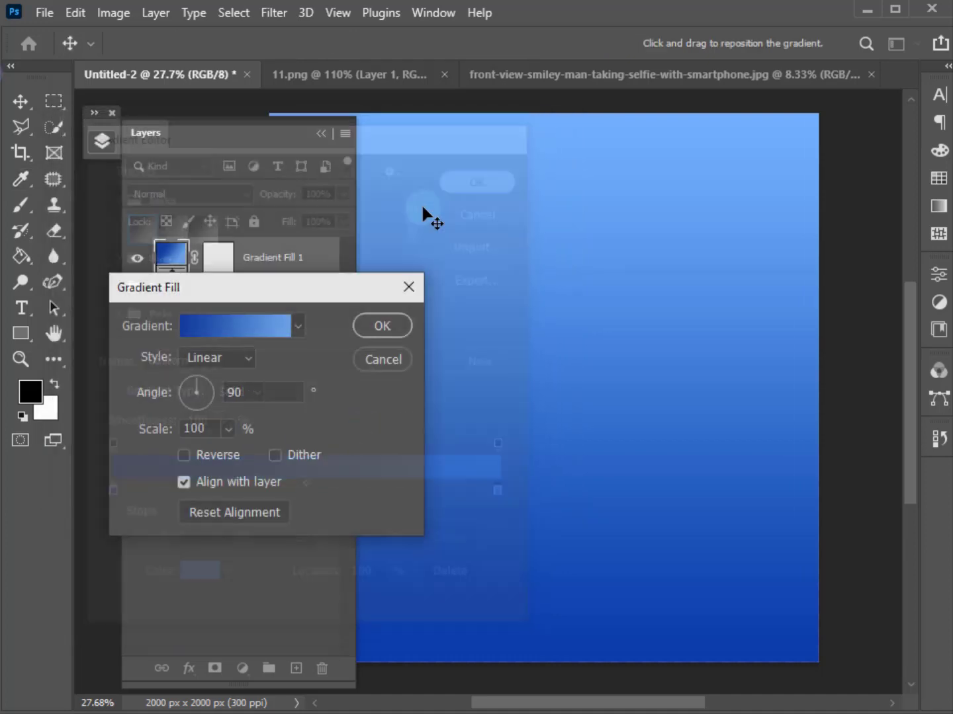
- Make the gradient fill Radial with Reverse and Dither enabled, scale it to about 163%, and apply it
{"action": "left_click", "coordinate": [220, 357]}
{"action": "left_click", "coordinate": [205, 395]}
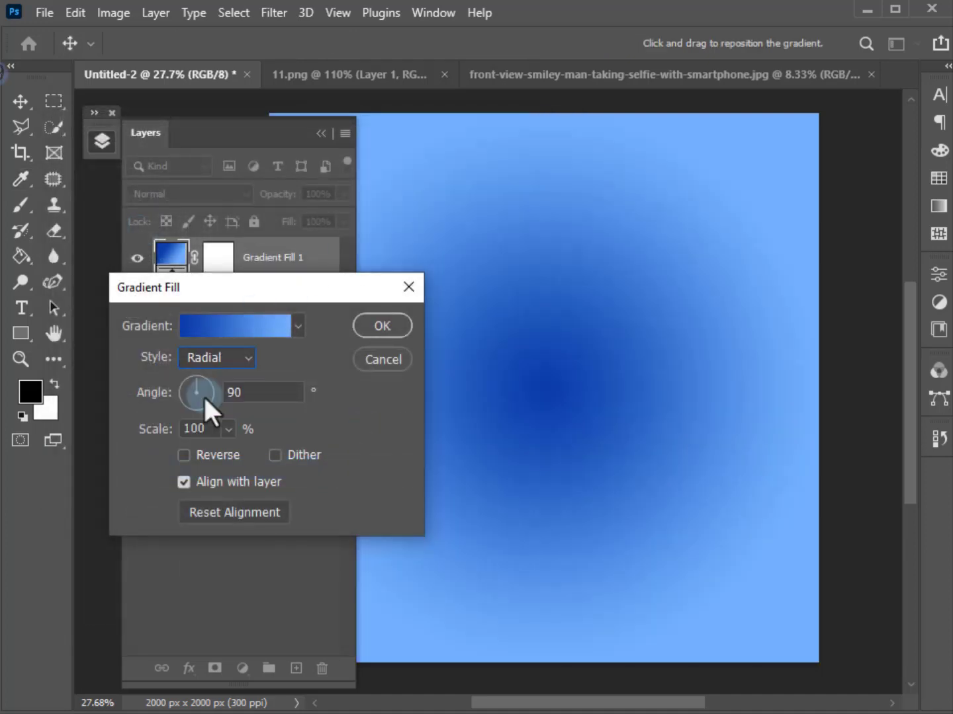
{"action": "left_click", "coordinate": [201, 457]}
{"action": "left_click", "coordinate": [273, 456]}
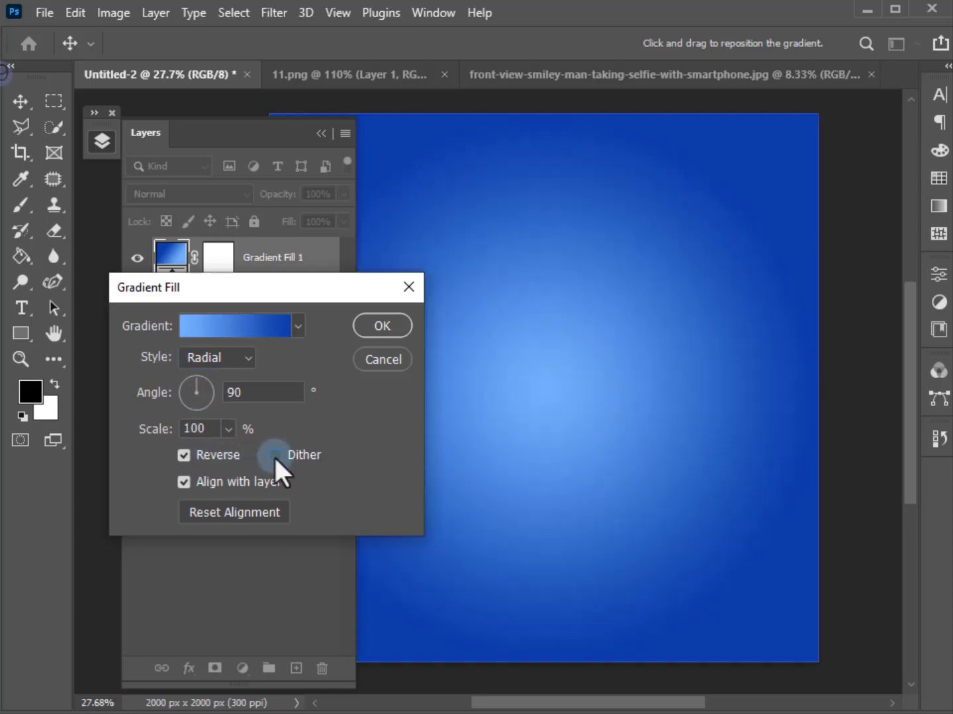
{"action": "left_click_drag", "start_coordinate": [140, 435], "coordinate": [172, 432]}
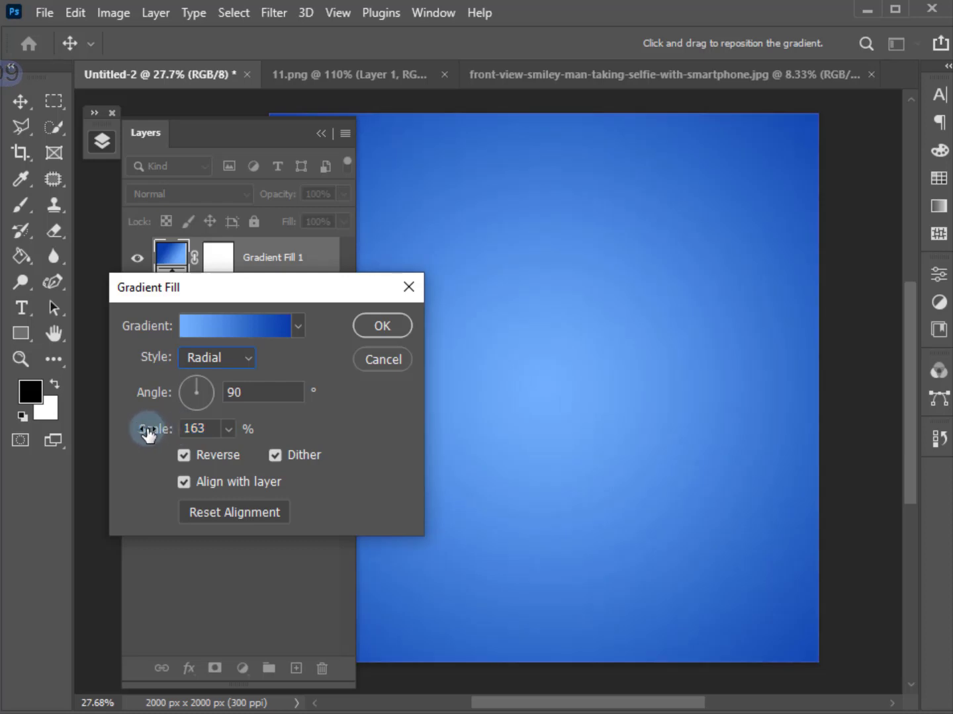
{"action": "left_click", "coordinate": [383, 325]}
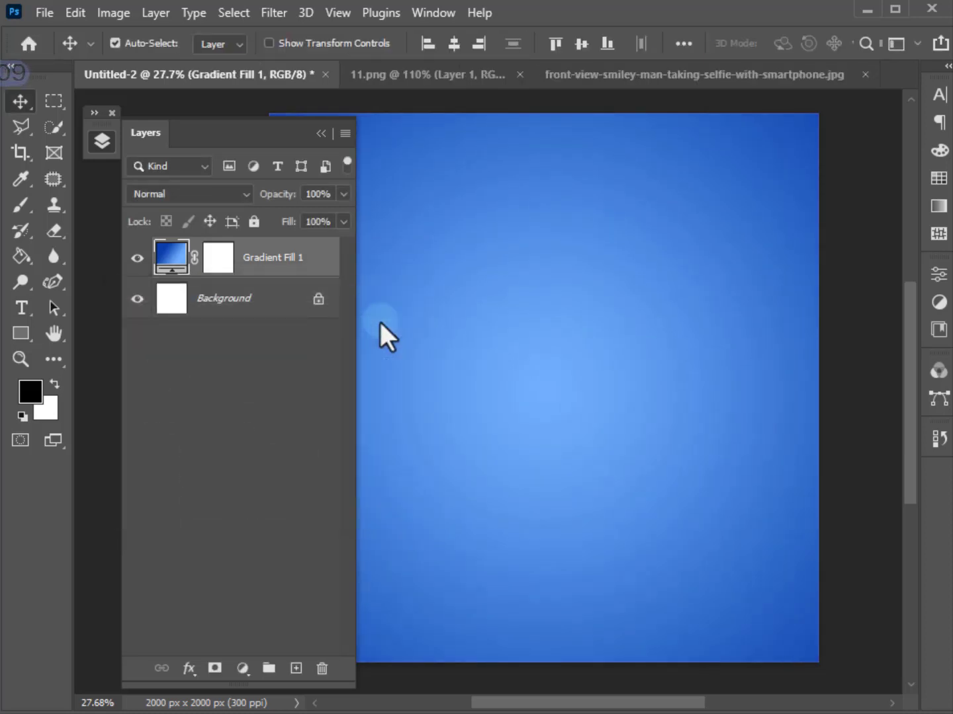
- Bring the Instagram post frame from 11.png into the Untitled-2 document and centre it horizontally and vertically on the canvas
{"action": "left_click", "coordinate": [319, 132]}
{"action": "left_click", "coordinate": [417, 80]}
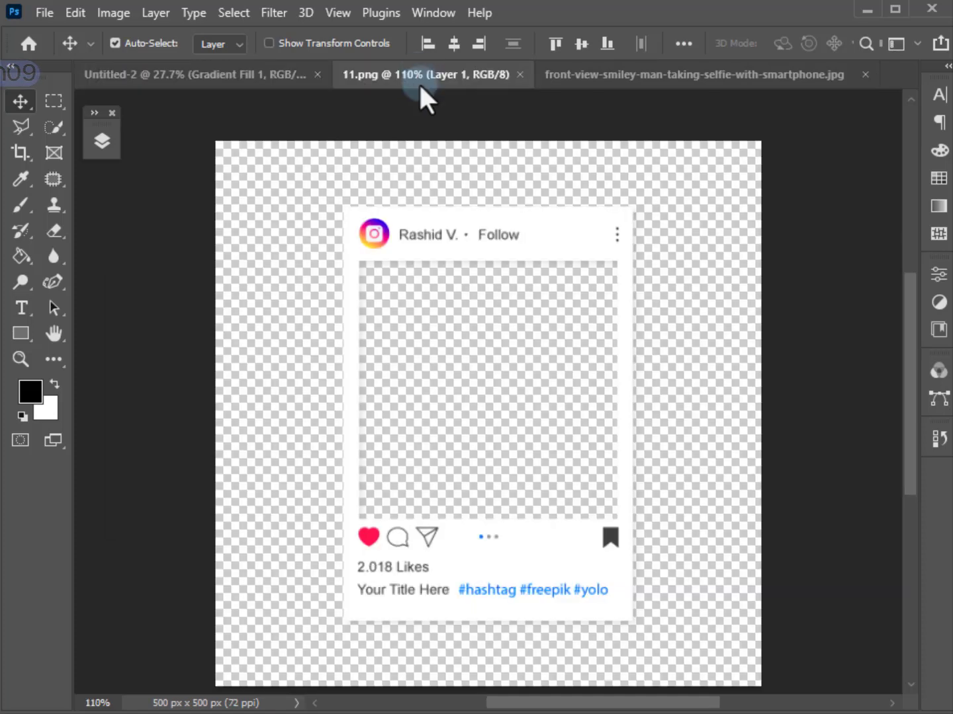
{"action": "left_click_drag", "start_coordinate": [476, 234], "coordinate": [309, 122]}
{"action": "left_click_drag", "start_coordinate": [531, 330], "coordinate": [530, 330]}
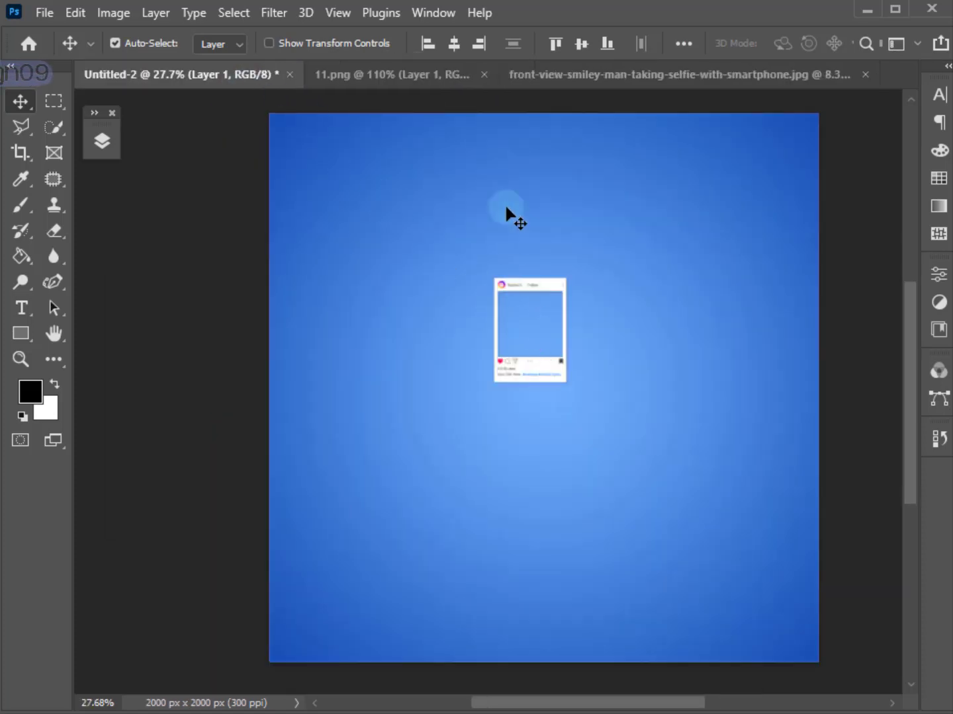
{"action": "left_click", "coordinate": [454, 43]}
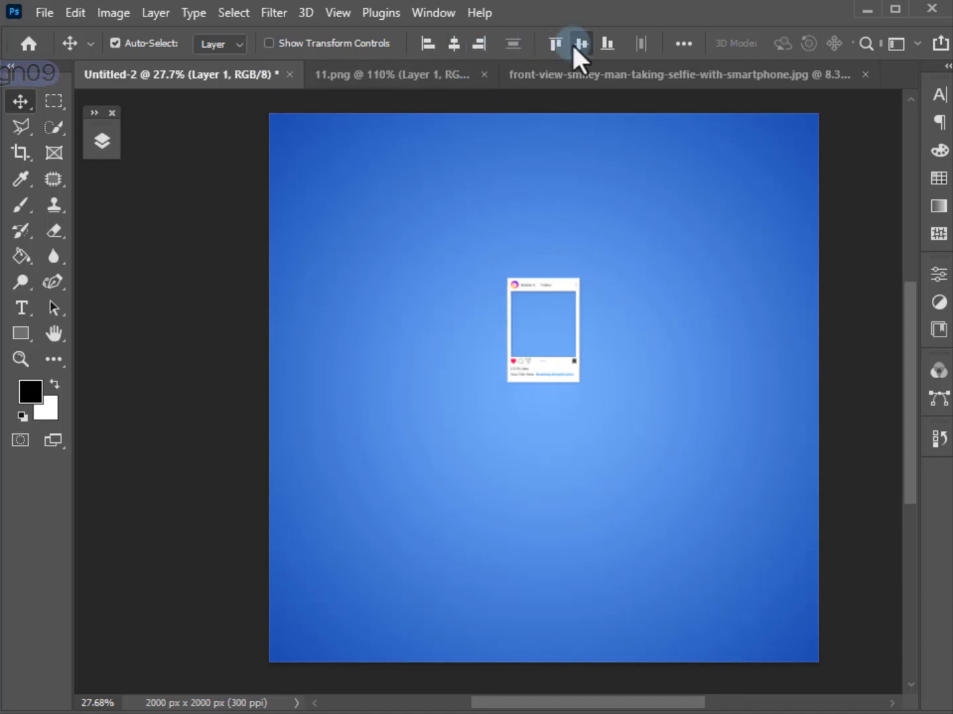
{"action": "left_click", "coordinate": [578, 43]}
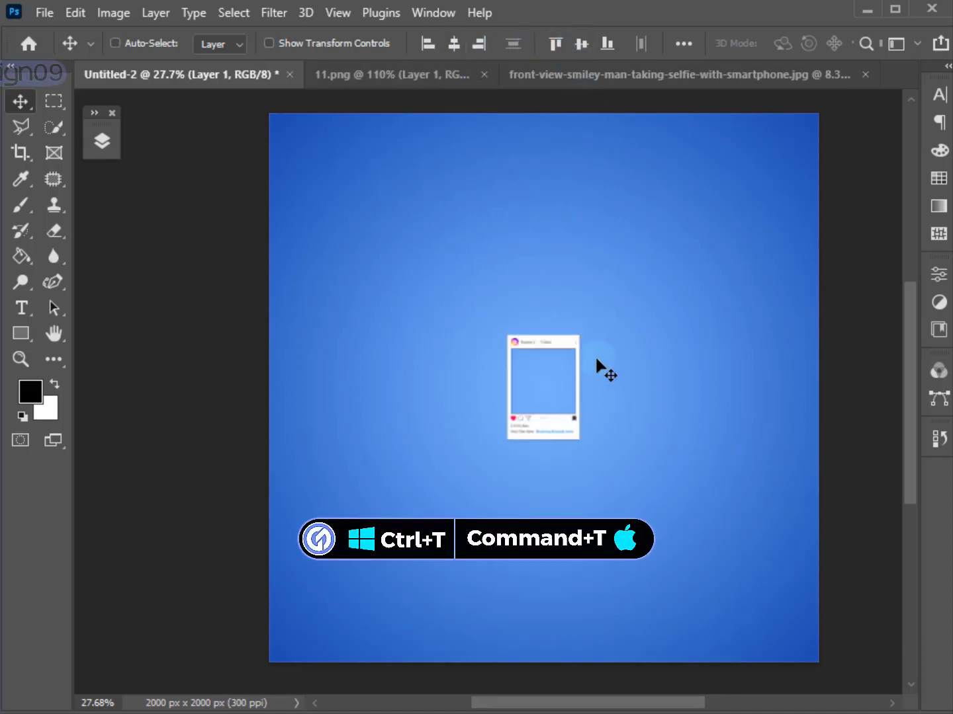
- Scale the Instagram frame up proportionally around its centre to about 407%
{"action": "key", "text": "ctrl+t"}
{"action": "left_click_drag", "start_coordinate": [588, 389], "coordinate": [708, 409]}
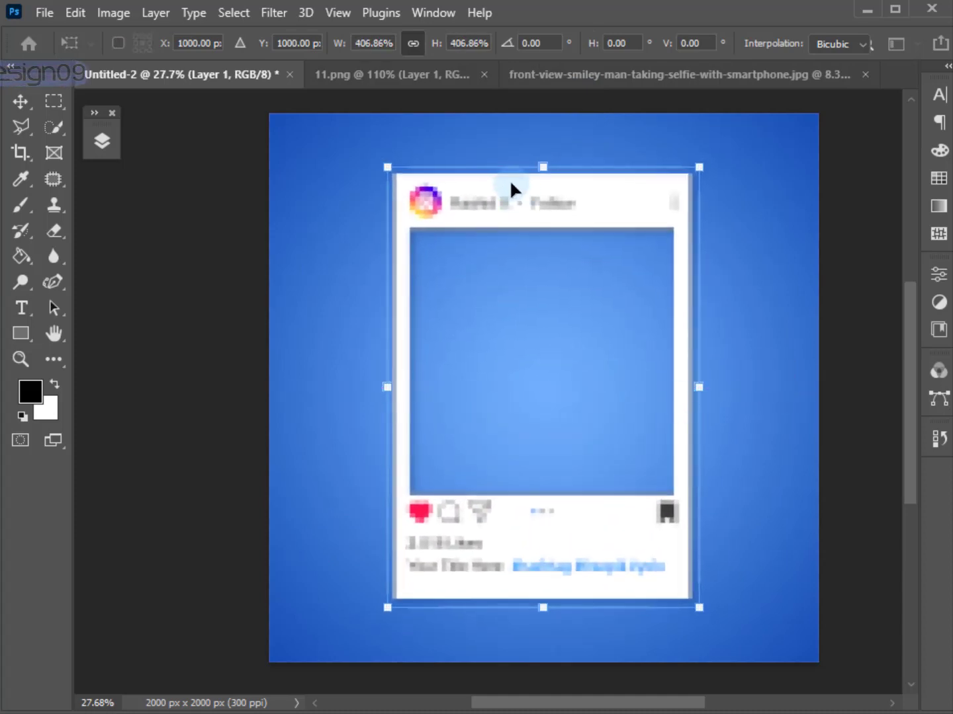
{"action": "key", "text": "Return"}
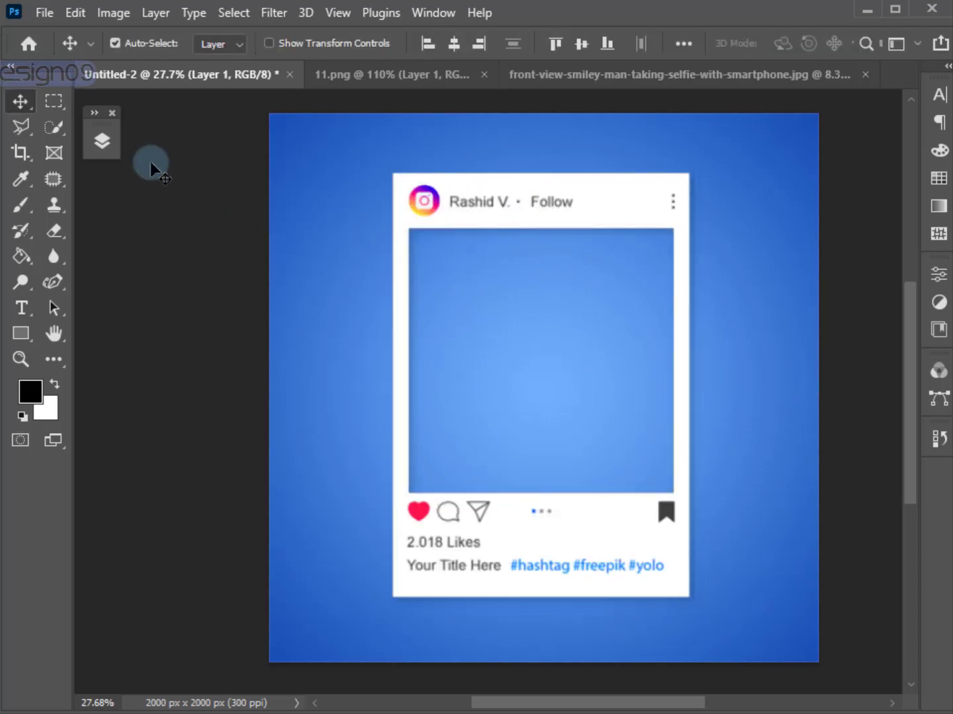
- Add a Drop Shadow to the Instagram frame layer with a size of 30 px and a distance of 23 px
{"action": "left_click", "coordinate": [103, 142]}
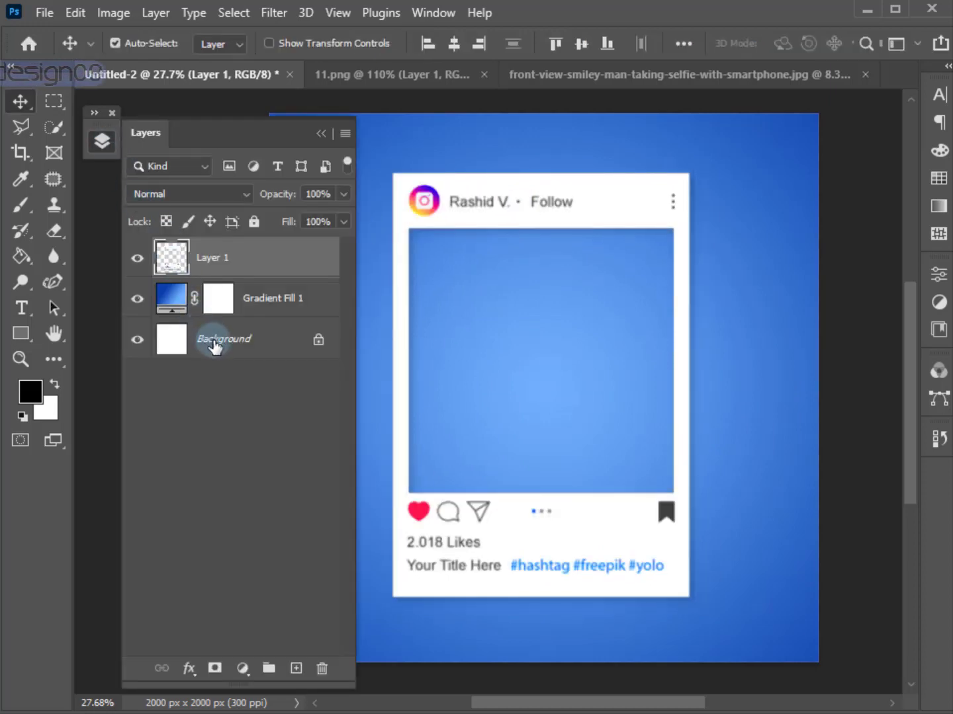
{"action": "left_click", "coordinate": [200, 666]}
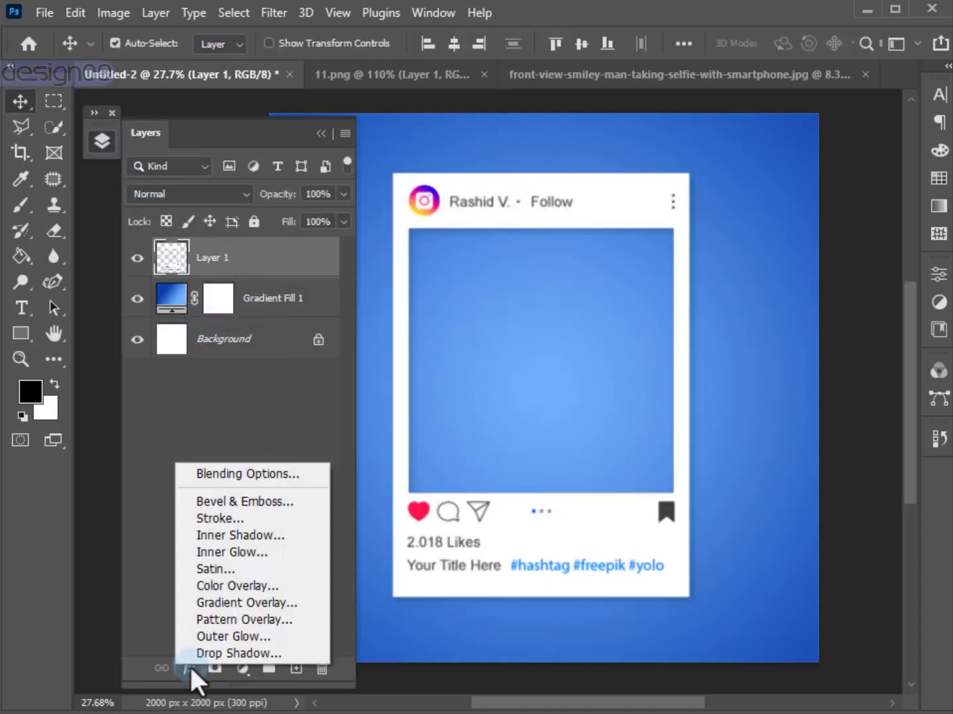
{"action": "left_click", "coordinate": [206, 654]}
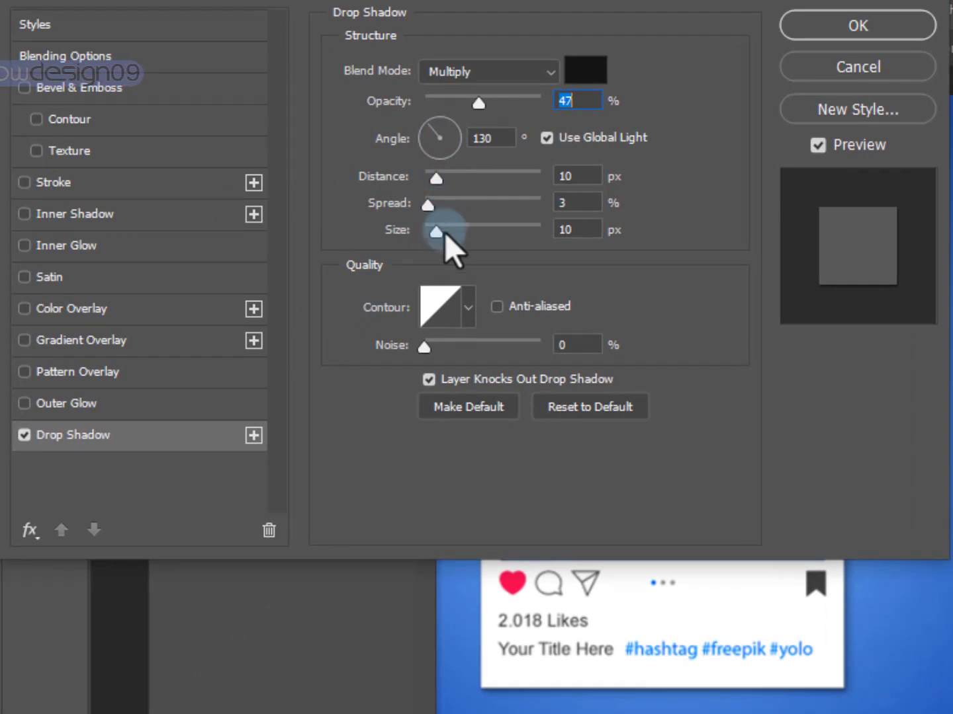
{"action": "mouse_move", "coordinate": [444, 233]}
{"action": "left_mouse_down"}
{"action": "mouse_move", "coordinate": [435, 235]}
{"action": "mouse_move", "coordinate": [479, 259]}
{"action": "mouse_move", "coordinate": [450, 250]}
{"action": "left_mouse_up"}
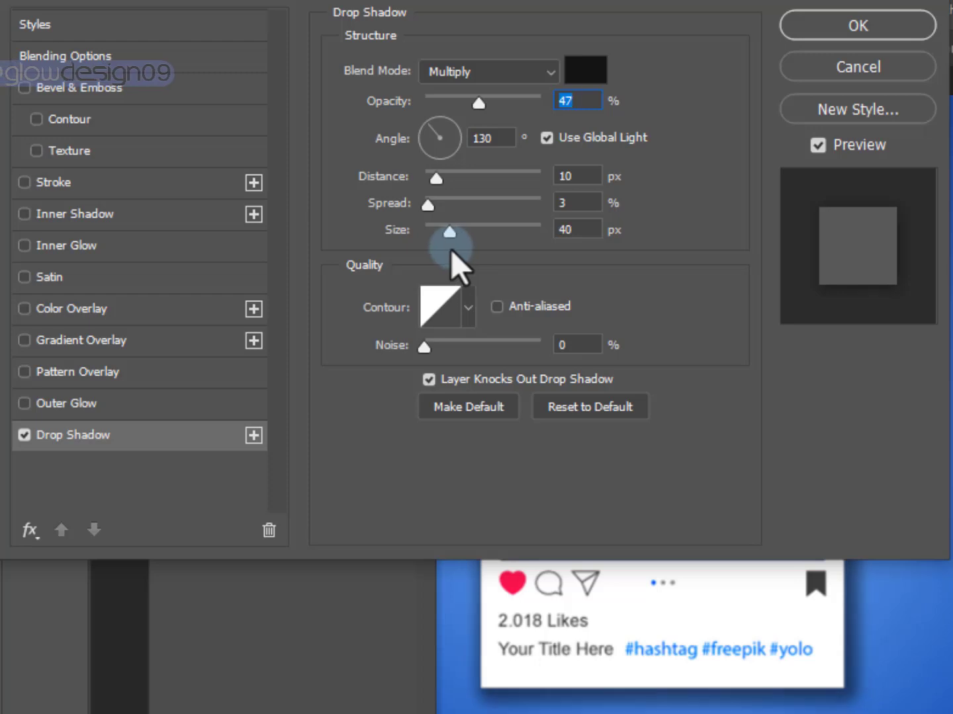
{"action": "left_click", "coordinate": [579, 230]}
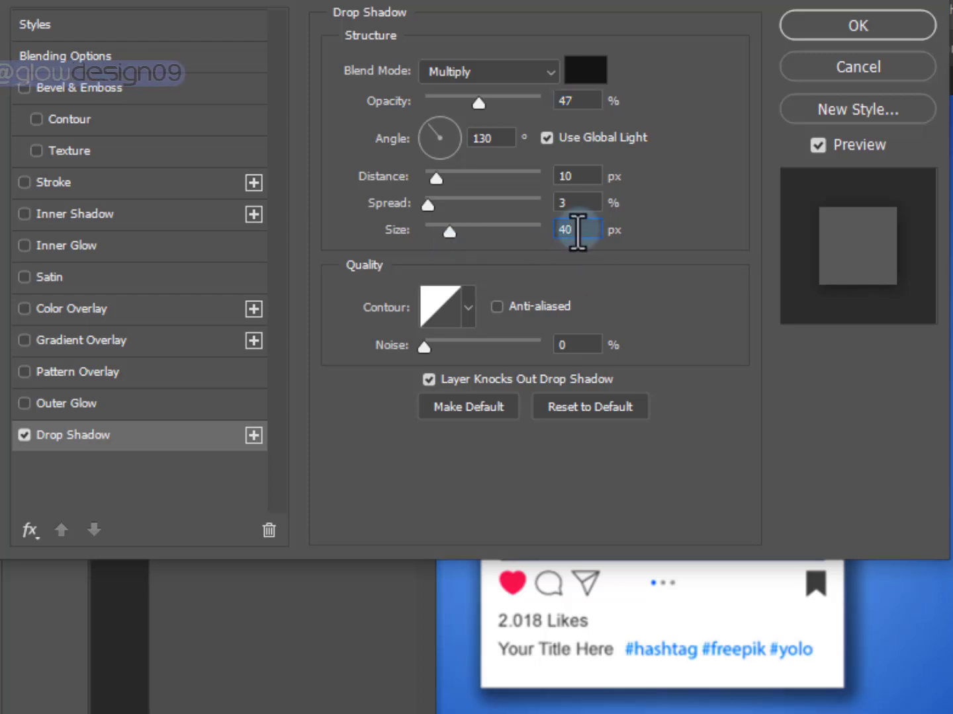
{"action": "left_click_drag", "start_coordinate": [577, 232], "coordinate": [547, 231]}
{"action": "type", "text": "30"}
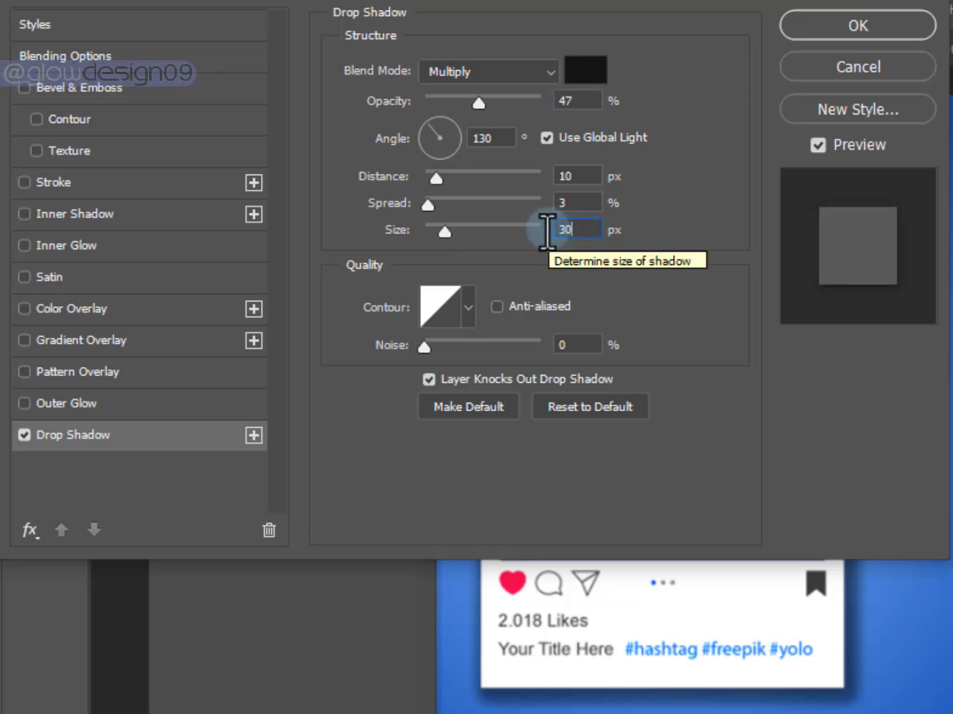
{"action": "left_click_drag", "start_coordinate": [440, 182], "coordinate": [455, 182]}
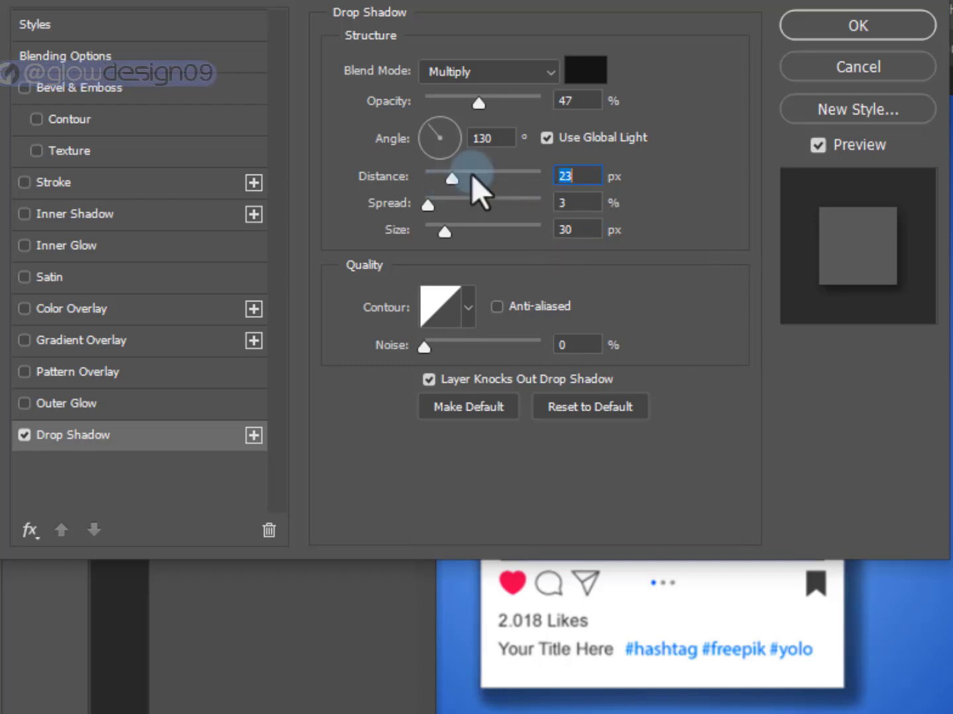
{"action": "left_click", "coordinate": [861, 33]}
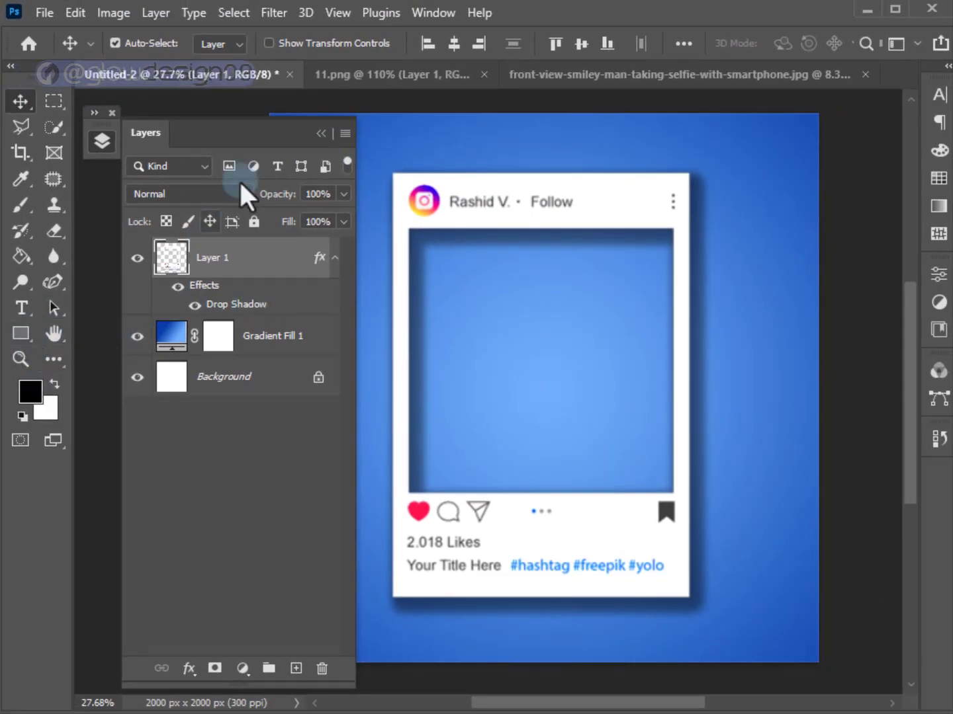
{"action": "left_click", "coordinate": [321, 135]}
- Draw a black rectangle shape about 964 by 965 px covering the frame's empty picture opening
{"action": "scroll", "coordinate": [481, 334], "scroll_direction": "up", "scroll_amount": 5}
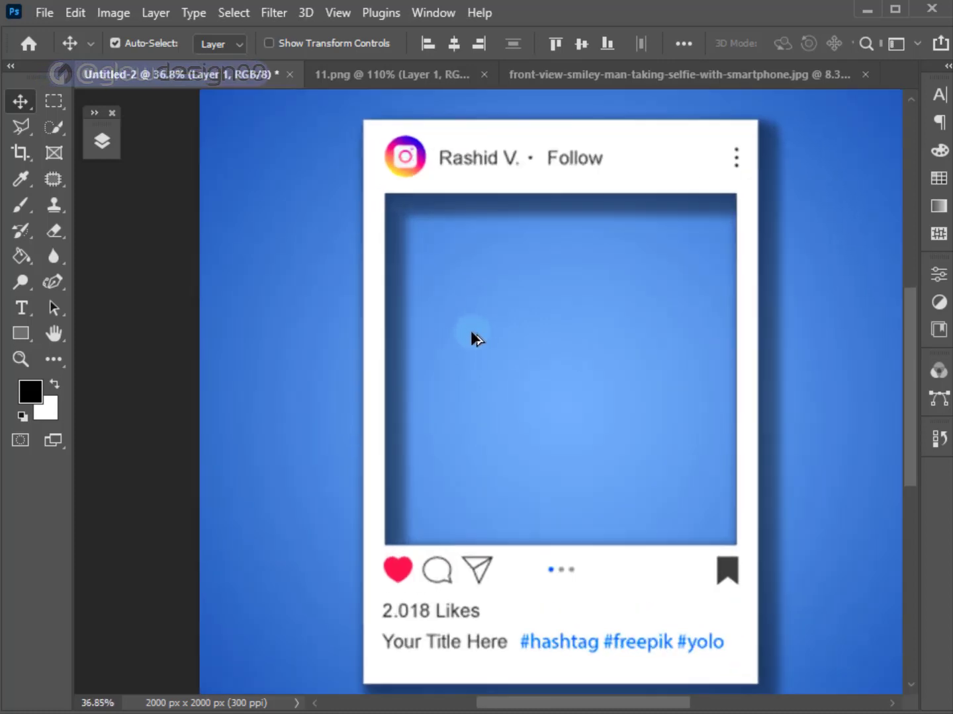
{"action": "scroll", "coordinate": [431, 350], "scroll_direction": "up", "scroll_amount": 2}
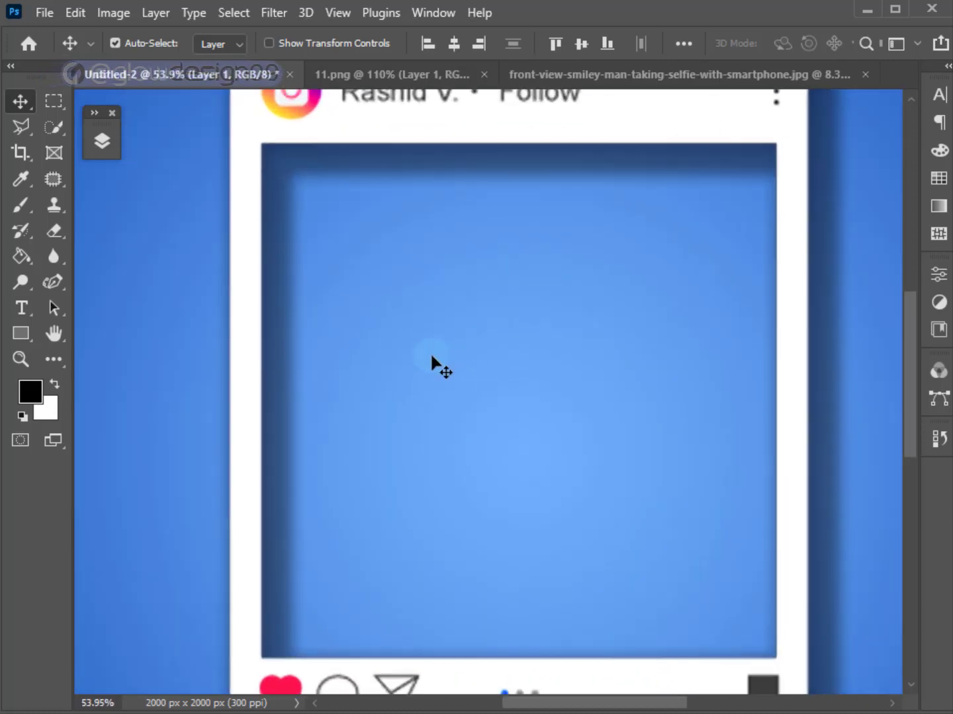
{"action": "left_click_drag", "start_coordinate": [39, 332], "coordinate": [73, 332]}
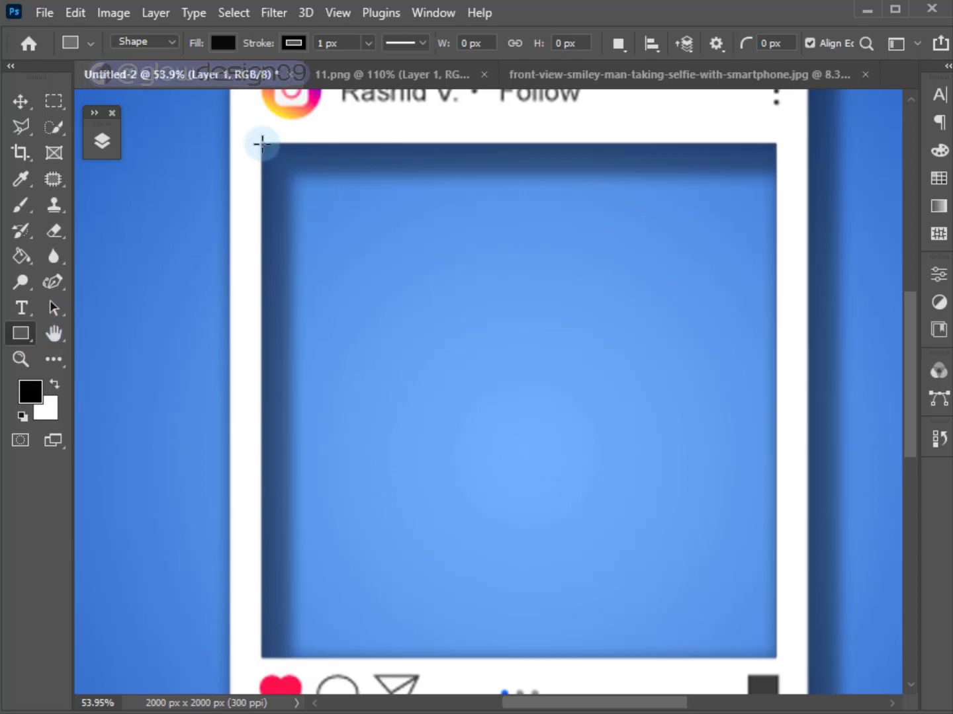
{"action": "mouse_move", "coordinate": [261, 141]}
{"action": "left_mouse_down"}
{"action": "mouse_move", "coordinate": [489, 370]}
{"action": "mouse_move", "coordinate": [713, 543]}
{"action": "mouse_move", "coordinate": [777, 658]}
{"action": "left_mouse_up"}
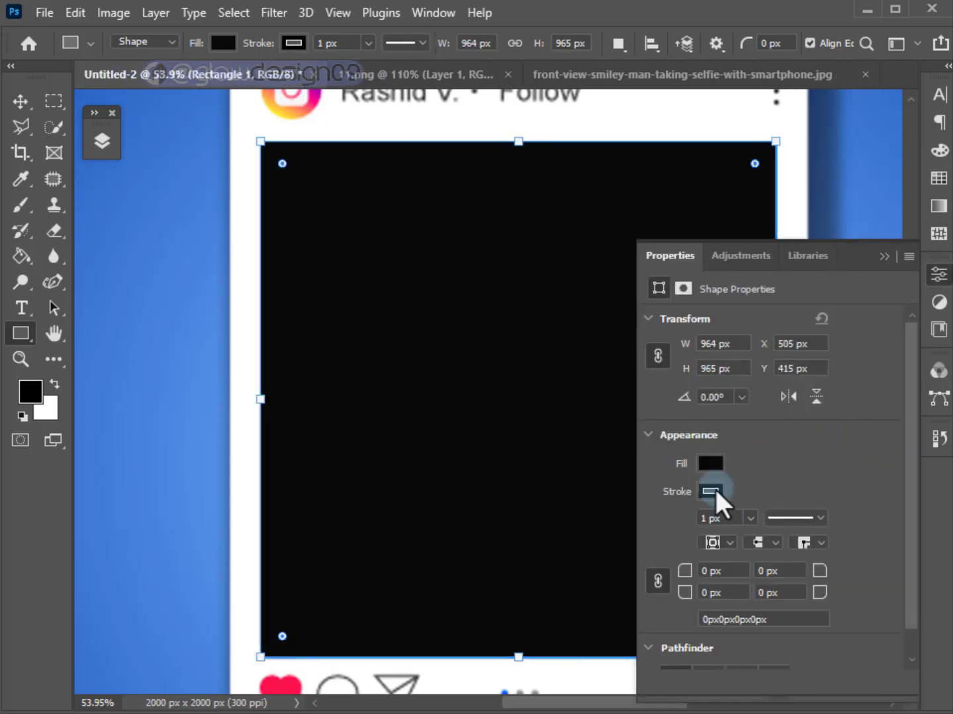
- Remove the stroke from the black rectangle and close its shape properties
{"action": "left_click", "coordinate": [714, 490]}
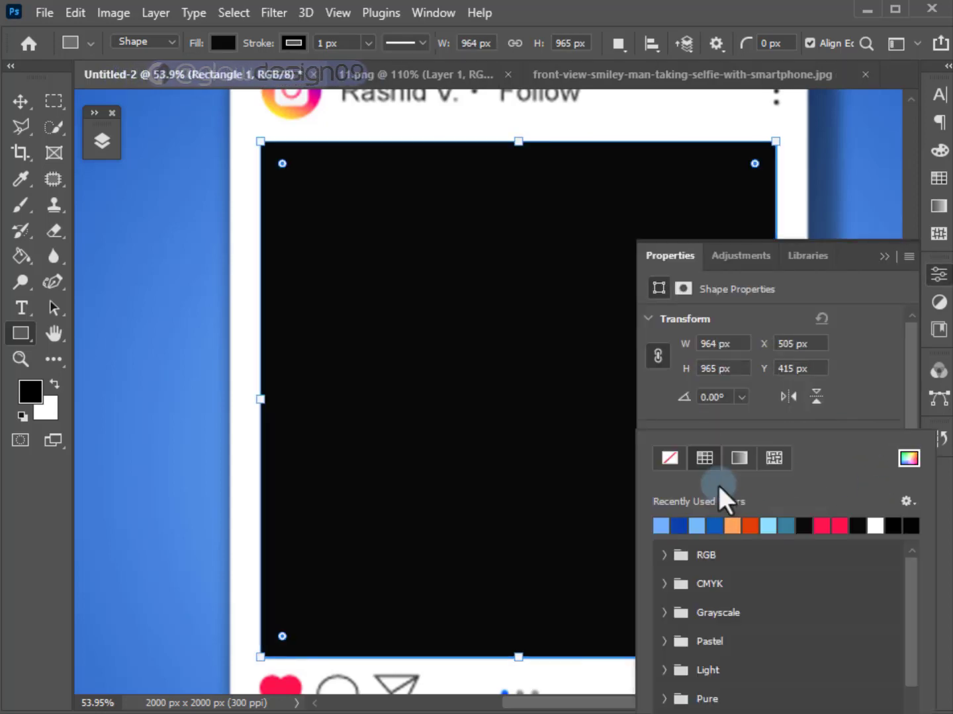
{"action": "left_click", "coordinate": [668, 456]}
{"action": "left_click", "coordinate": [857, 406]}
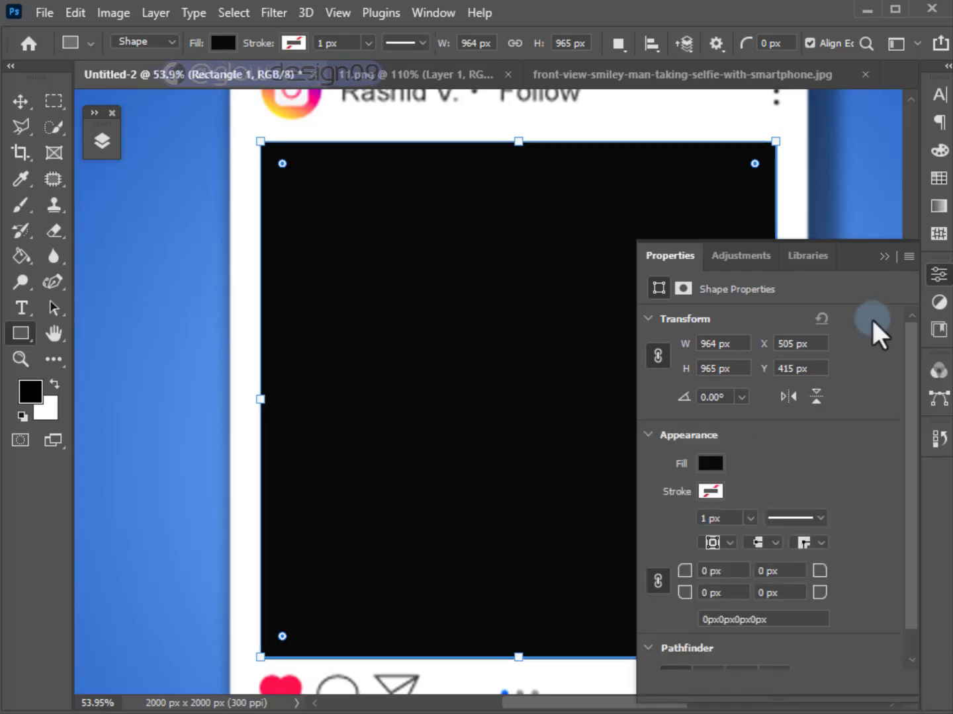
{"action": "left_click", "coordinate": [885, 257]}
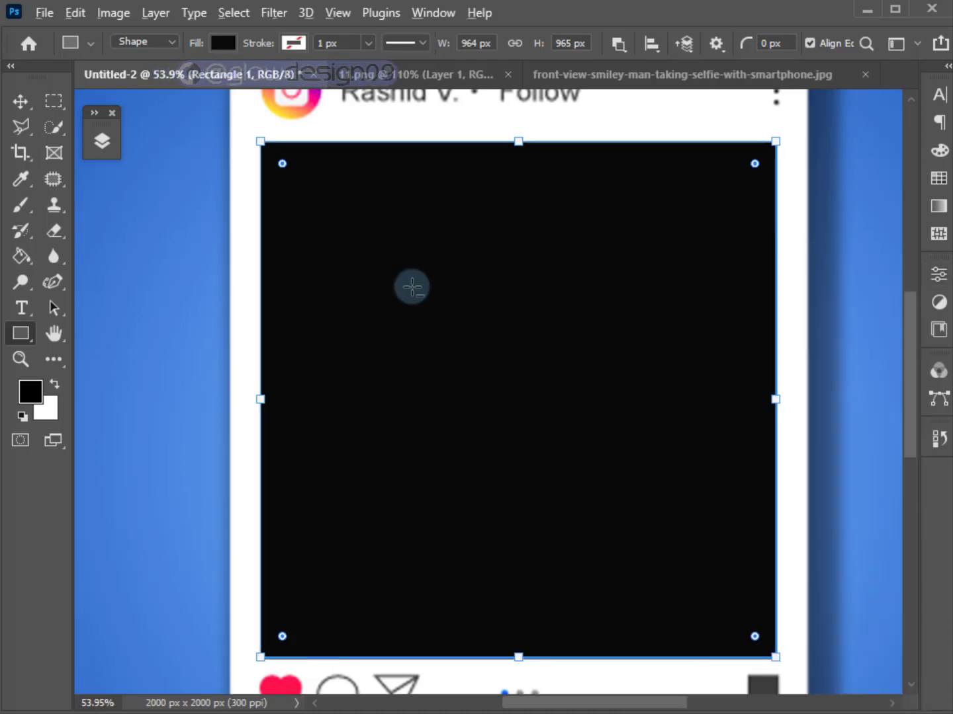
- Convert the black rectangle layer to a Smart Object
{"action": "scroll", "coordinate": [400, 291], "scroll_direction": "down", "scroll_amount": 3}
{"action": "left_click_drag", "start_coordinate": [430, 301], "coordinate": [372, 293]}
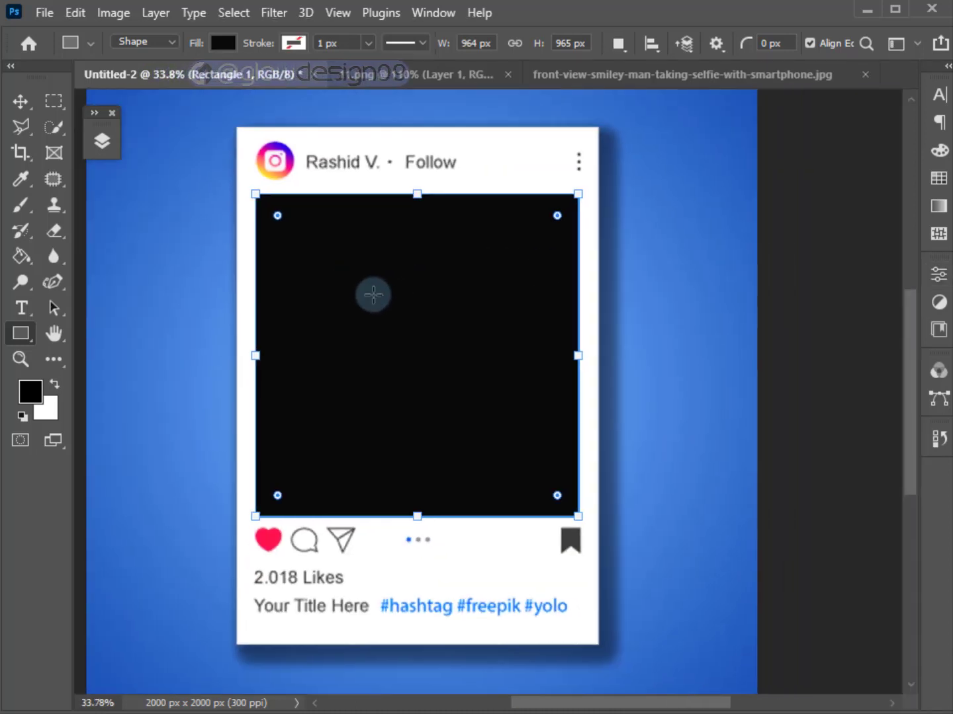
{"action": "left_click", "coordinate": [22, 102]}
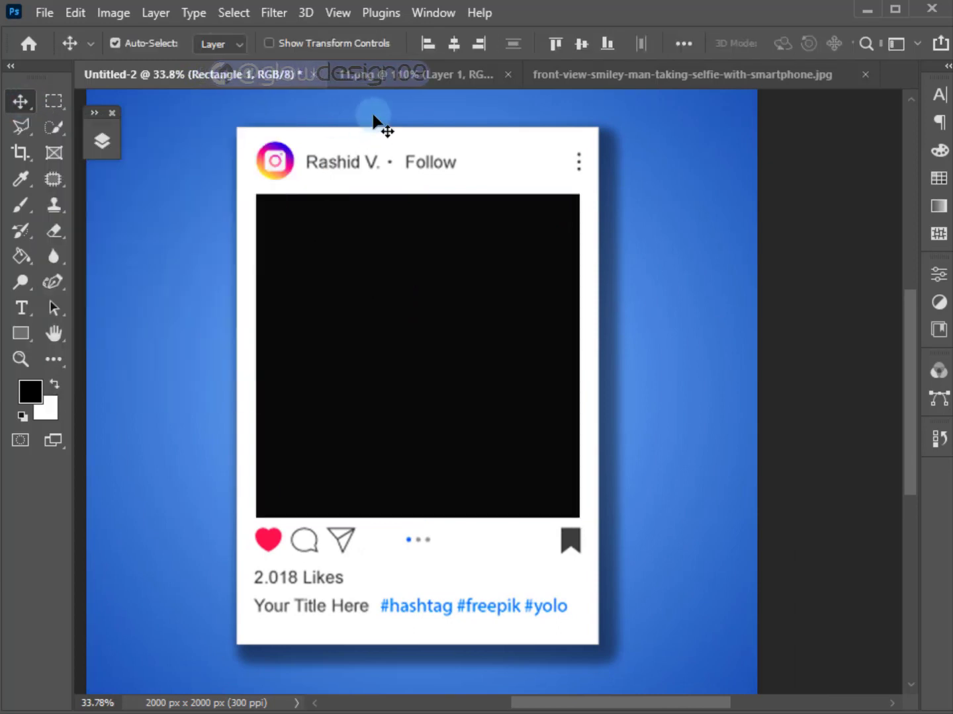
{"action": "left_click", "coordinate": [378, 123]}
{"action": "left_click", "coordinate": [100, 142]}
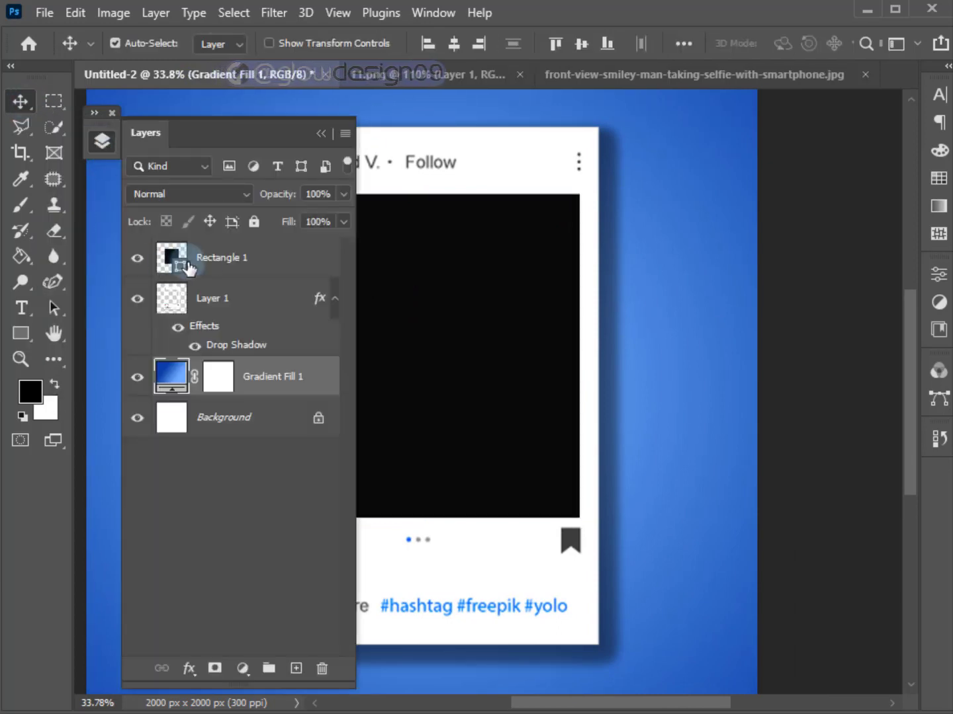
{"action": "right_click", "coordinate": [211, 257]}
{"action": "left_click", "coordinate": [330, 269]}
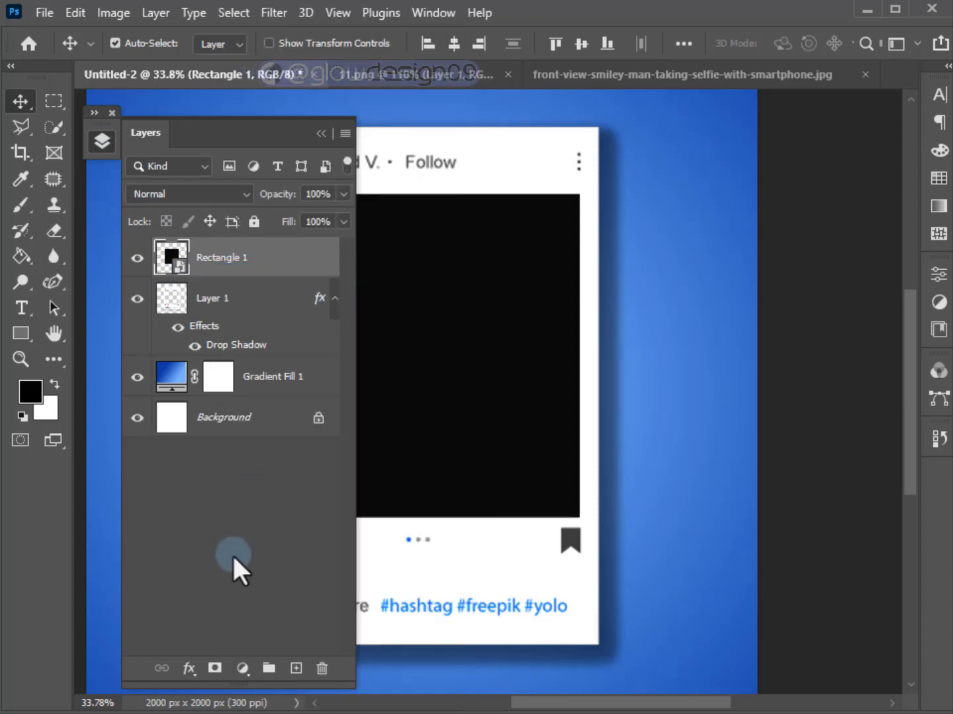
- Add a 5 px pinkish-red Stroke, positioned inside, to the black rectangle layer
{"action": "left_click", "coordinate": [198, 669]}
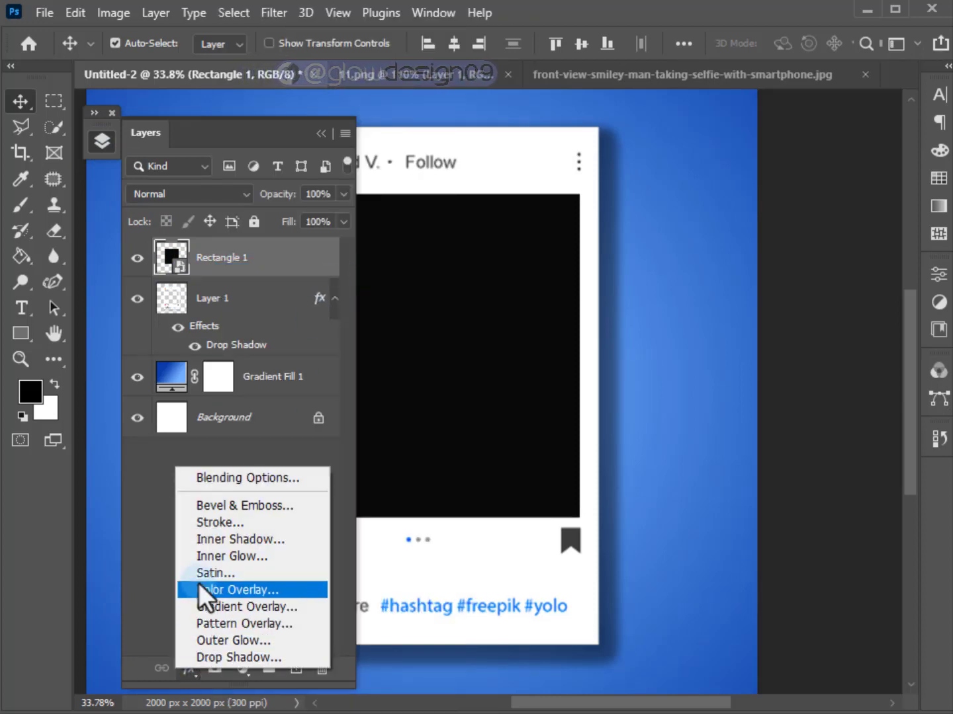
{"action": "left_click", "coordinate": [200, 528]}
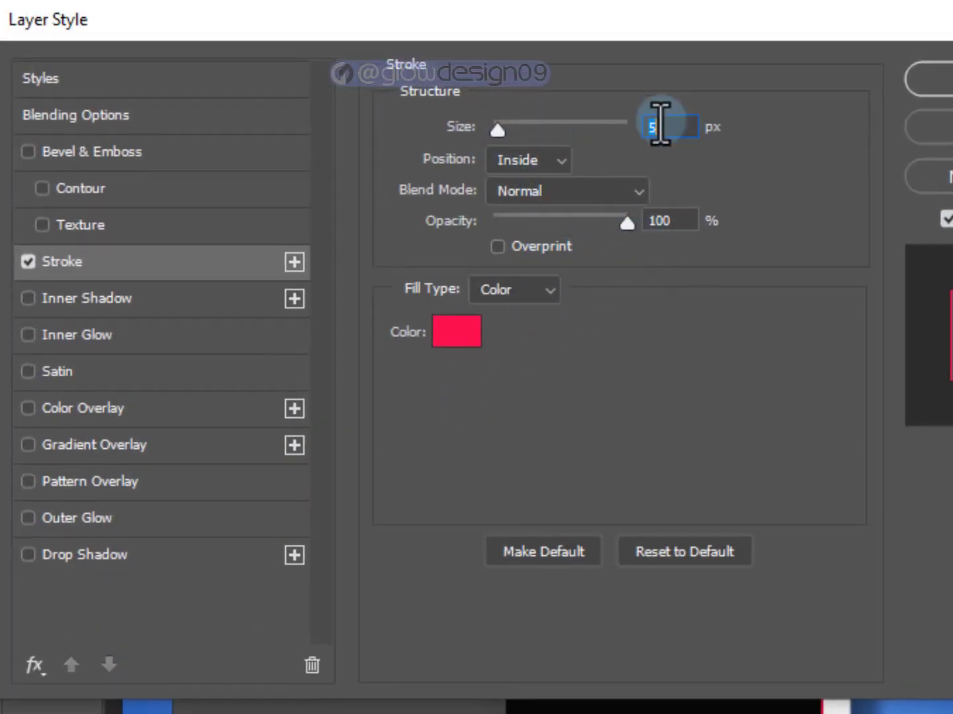
{"action": "left_click", "coordinate": [455, 334]}
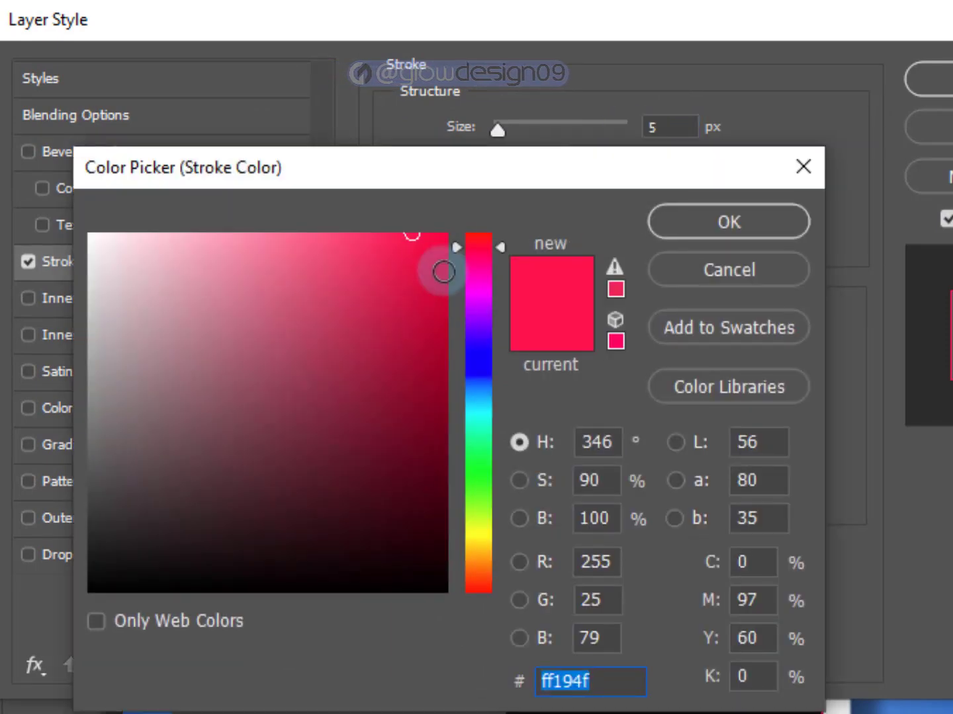
{"action": "left_click_drag", "start_coordinate": [408, 242], "coordinate": [414, 232]}
{"action": "left_click", "coordinate": [737, 220]}
{"action": "left_click", "coordinate": [940, 77]}
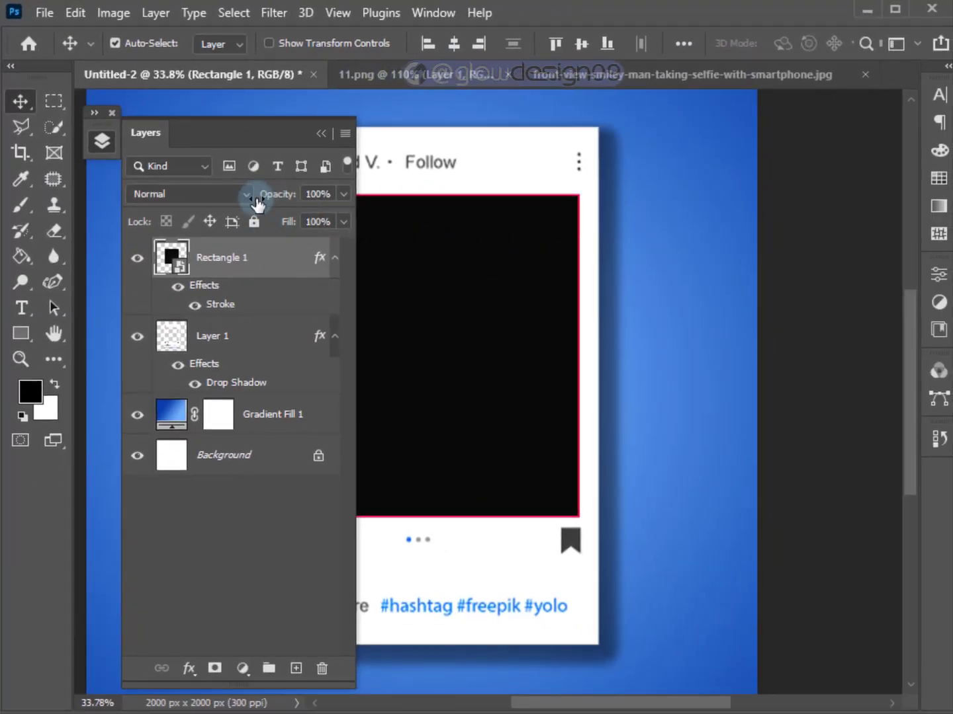
{"action": "left_click", "coordinate": [321, 133]}
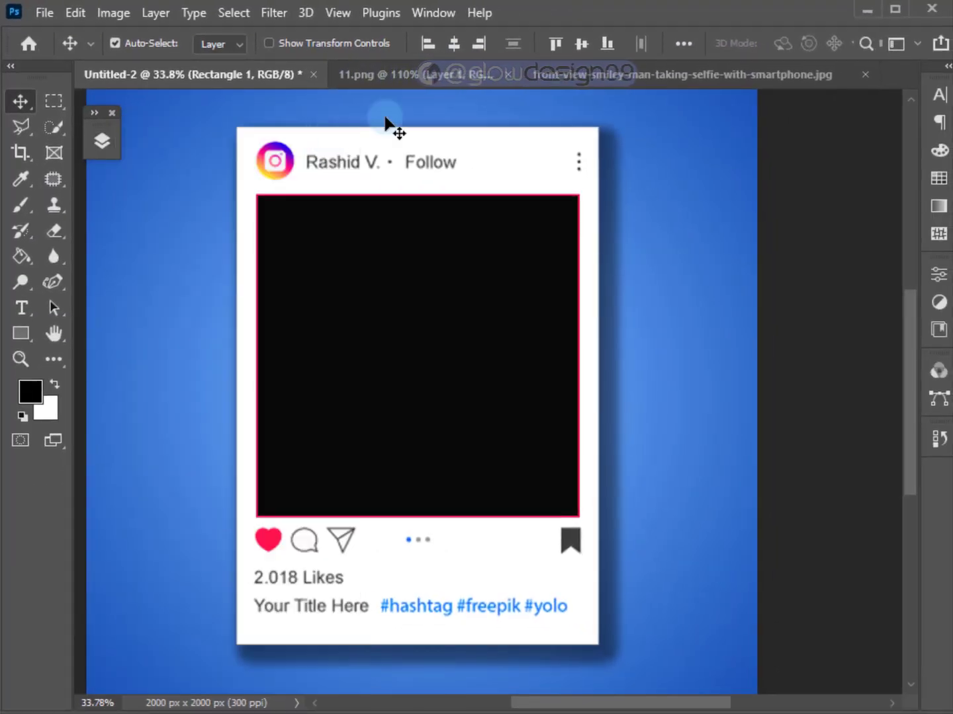
- Bring the smiling man's selfie photo into the frame composition and centre it horizontally and vertically on the canvas
{"action": "left_click", "coordinate": [608, 67]}
{"action": "left_click_drag", "start_coordinate": [537, 380], "coordinate": [422, 370]}
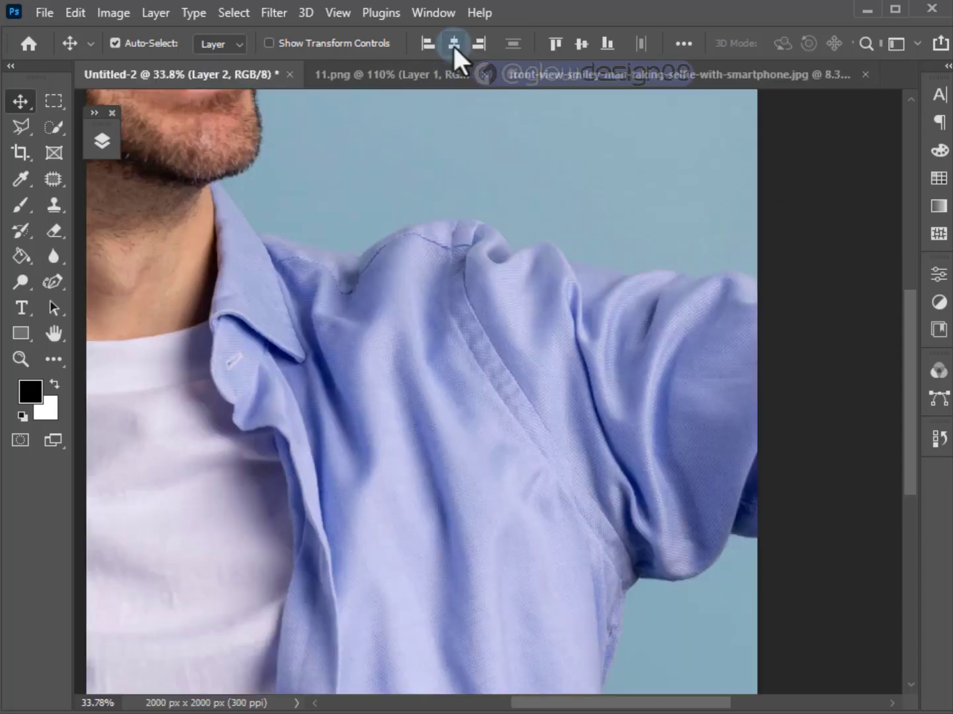
{"action": "left_click", "coordinate": [454, 45]}
{"action": "left_click", "coordinate": [574, 45]}
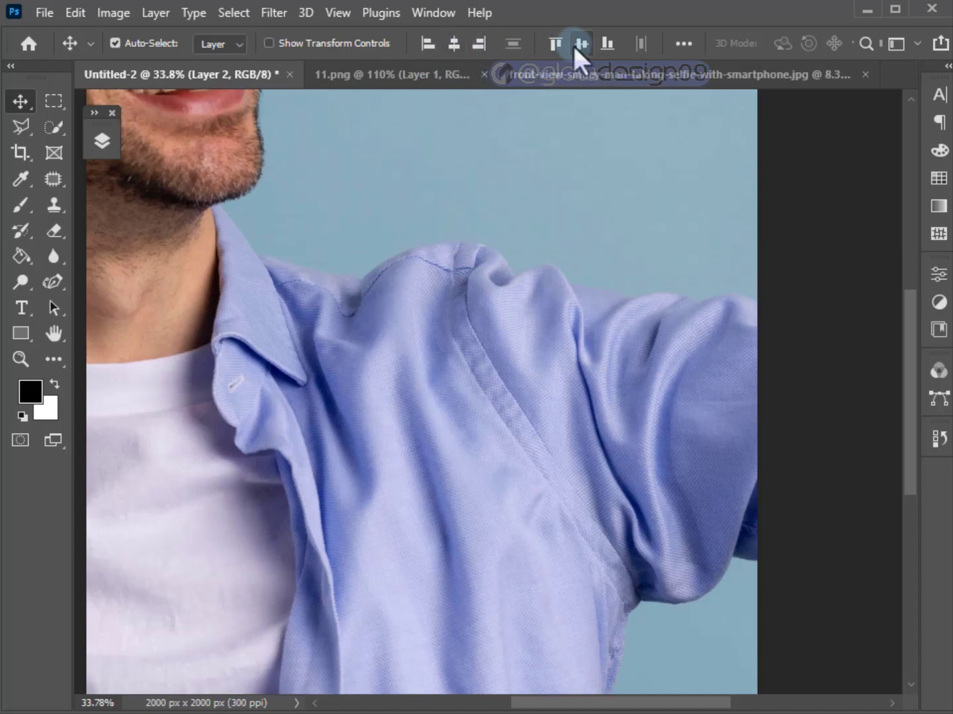
- Scale the selfie photo down proportionally around its centre to about 21.68%
{"action": "key", "text": "ctrl+t"}
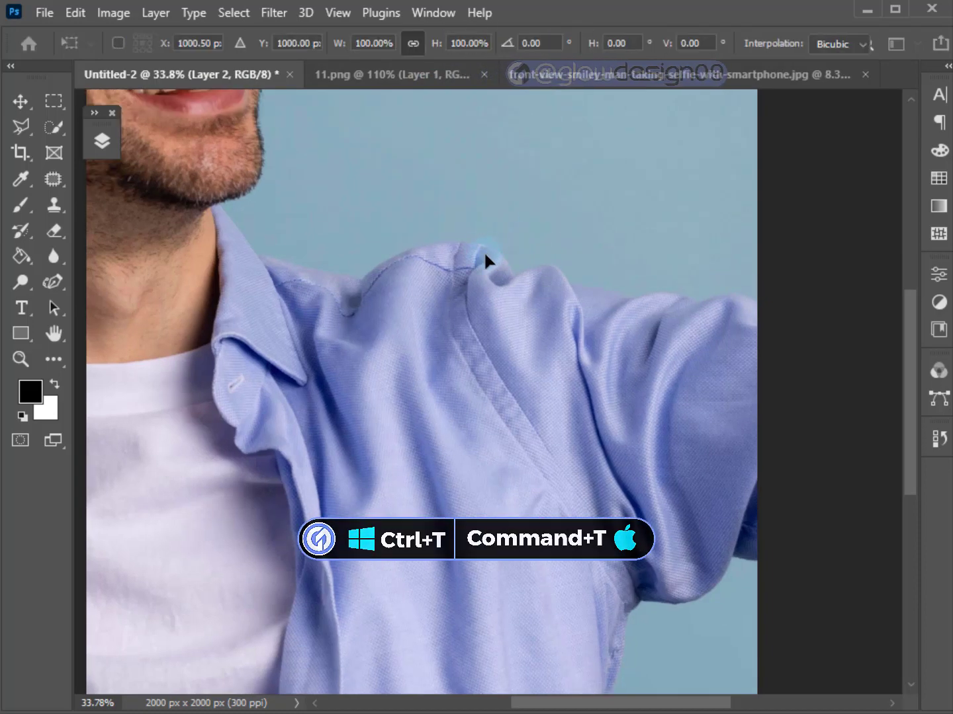
{"action": "scroll", "coordinate": [545, 307], "scroll_direction": "down", "scroll_amount": 1}
{"action": "scroll", "coordinate": [545, 309], "scroll_direction": "down", "scroll_amount": 3}
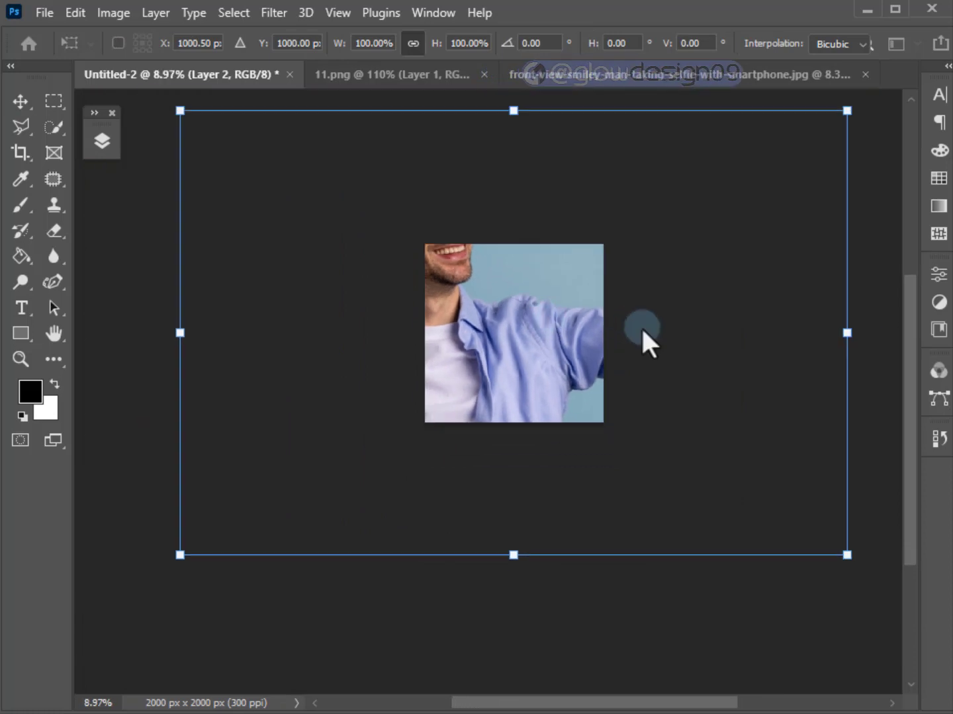
{"action": "left_click_drag", "start_coordinate": [515, 537], "coordinate": [515, 381]}
{"action": "scroll", "coordinate": [514, 364], "scroll_direction": "up", "scroll_amount": 2}
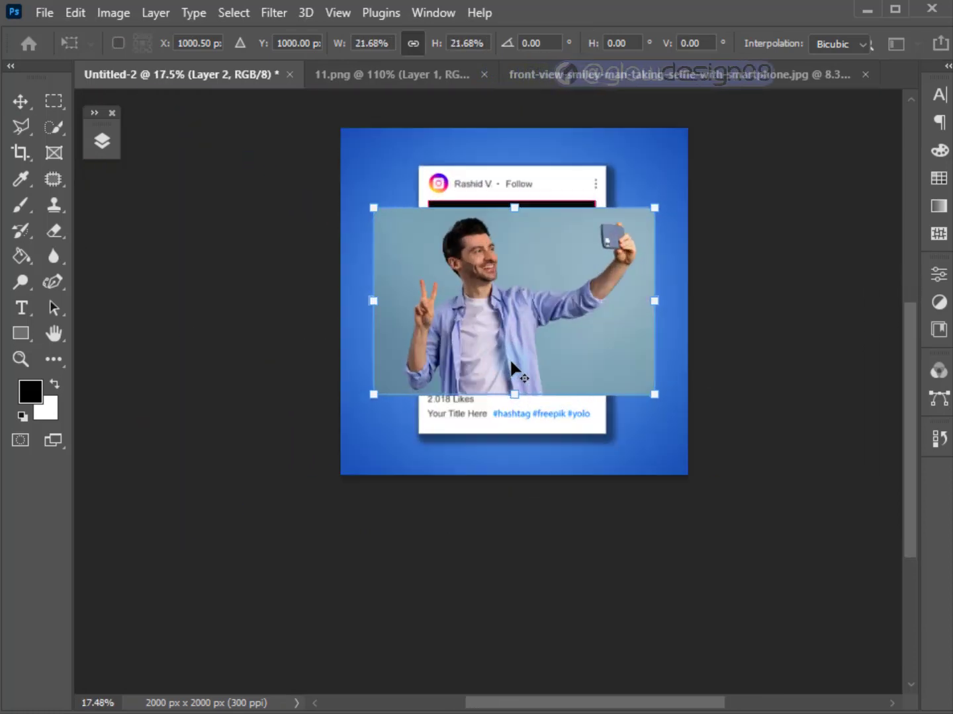
{"action": "key", "text": "alt+space"}
{"action": "left_click", "coordinate": [501, 333]}
{"action": "left_click_drag", "start_coordinate": [511, 353], "coordinate": [506, 439]}
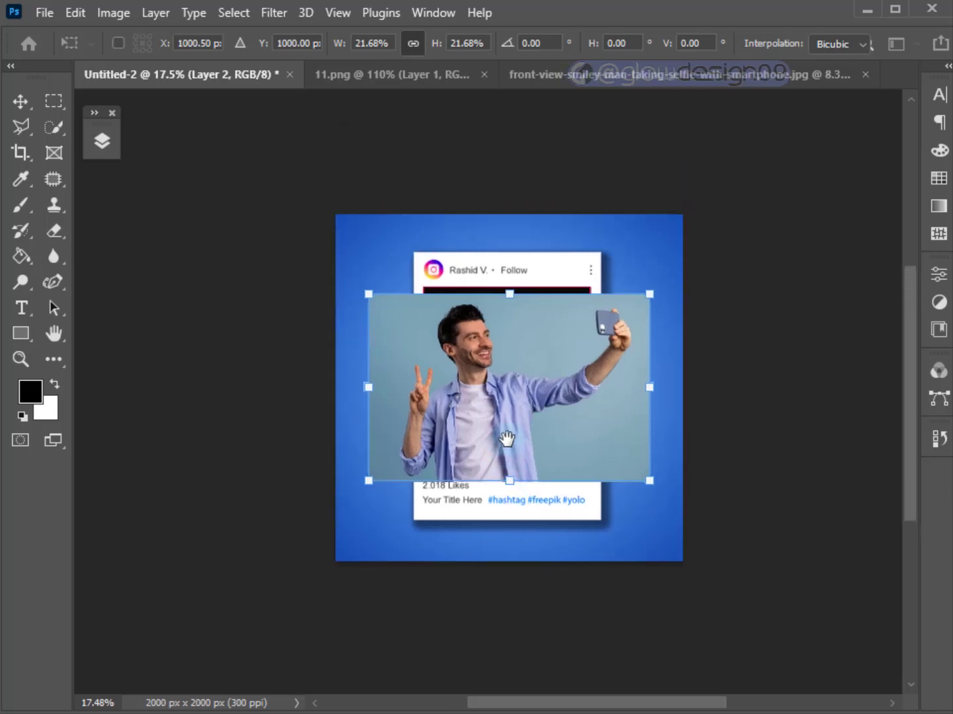
- Lower the selfie photo's opacity to 66% and move it so its bottom edge meets the rectangle's bottom edge
{"action": "left_click", "coordinate": [101, 141]}
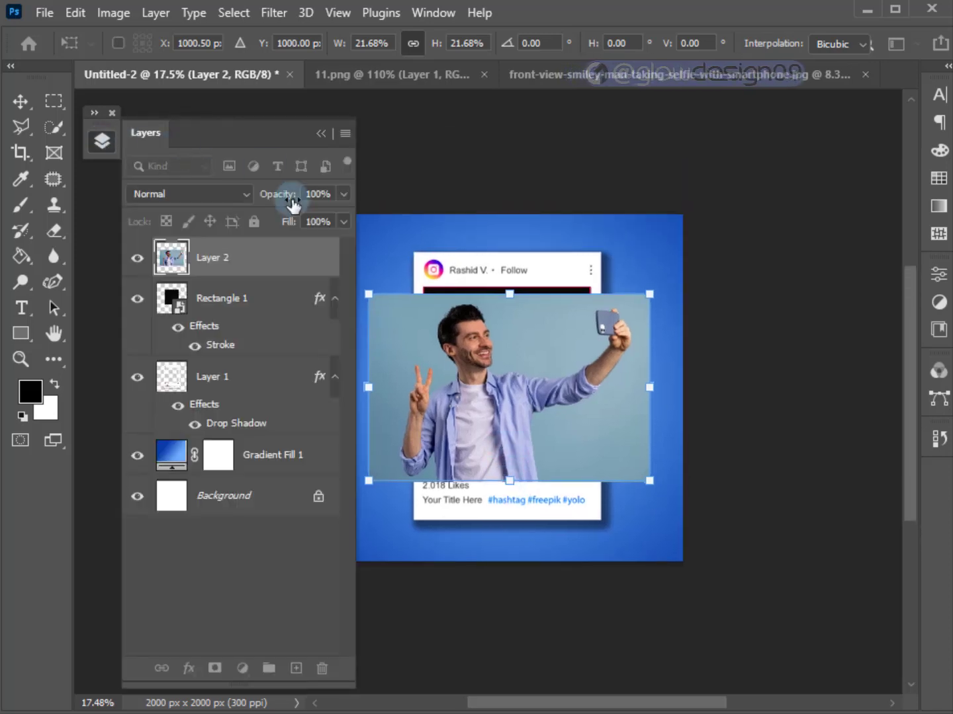
{"action": "left_click_drag", "start_coordinate": [294, 204], "coordinate": [258, 203]}
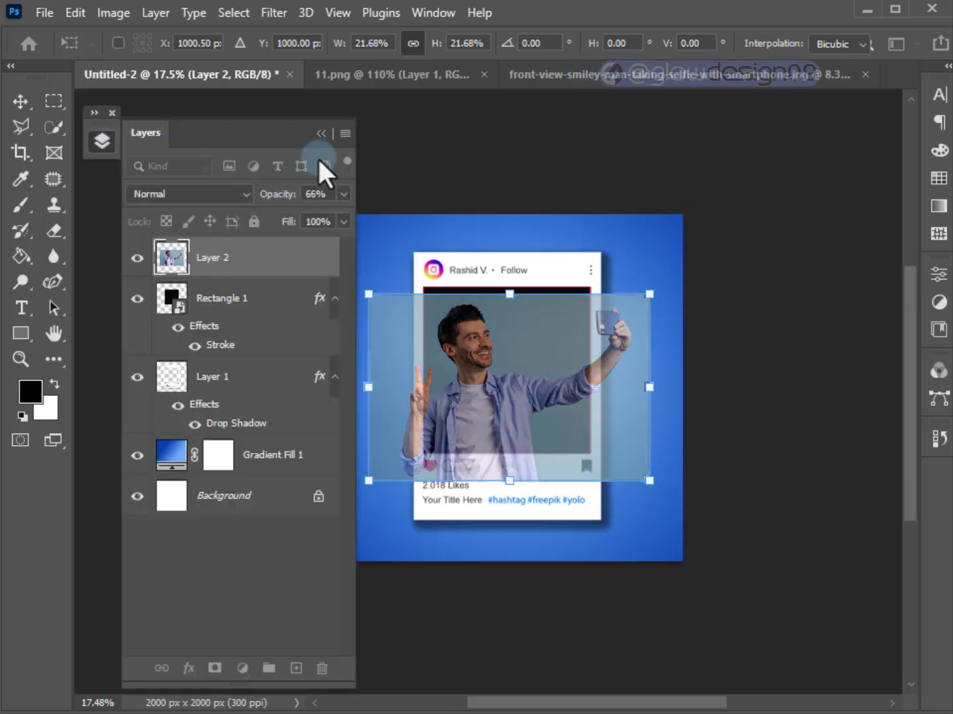
{"action": "left_click", "coordinate": [320, 133]}
{"action": "scroll", "coordinate": [508, 377], "scroll_direction": "up", "scroll_amount": 5}
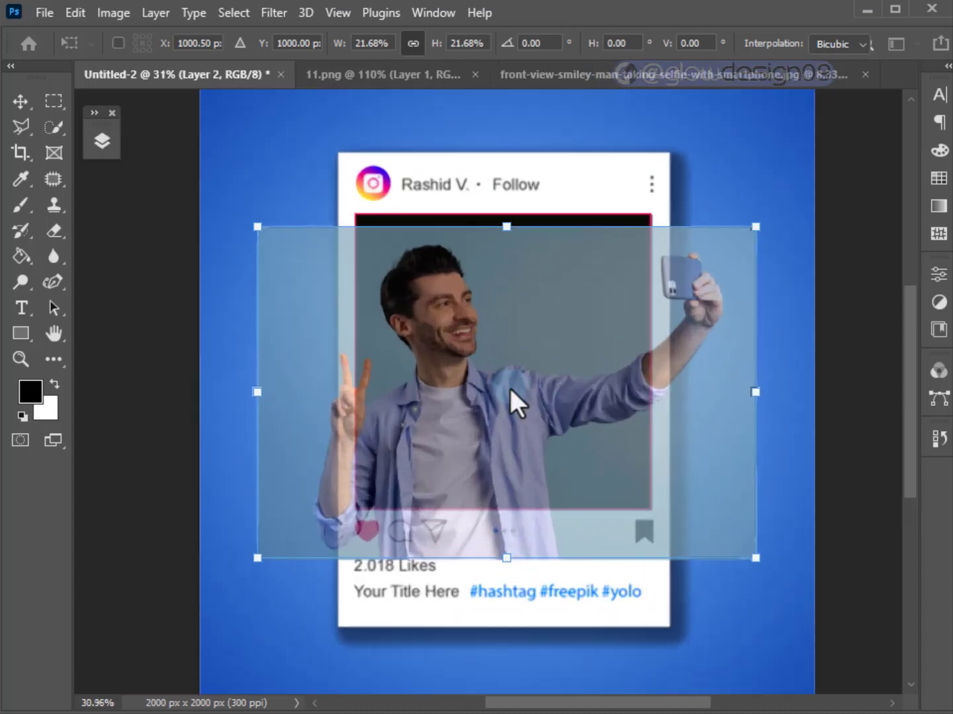
{"action": "scroll", "coordinate": [429, 388], "scroll_direction": "right", "scroll_amount": 2}
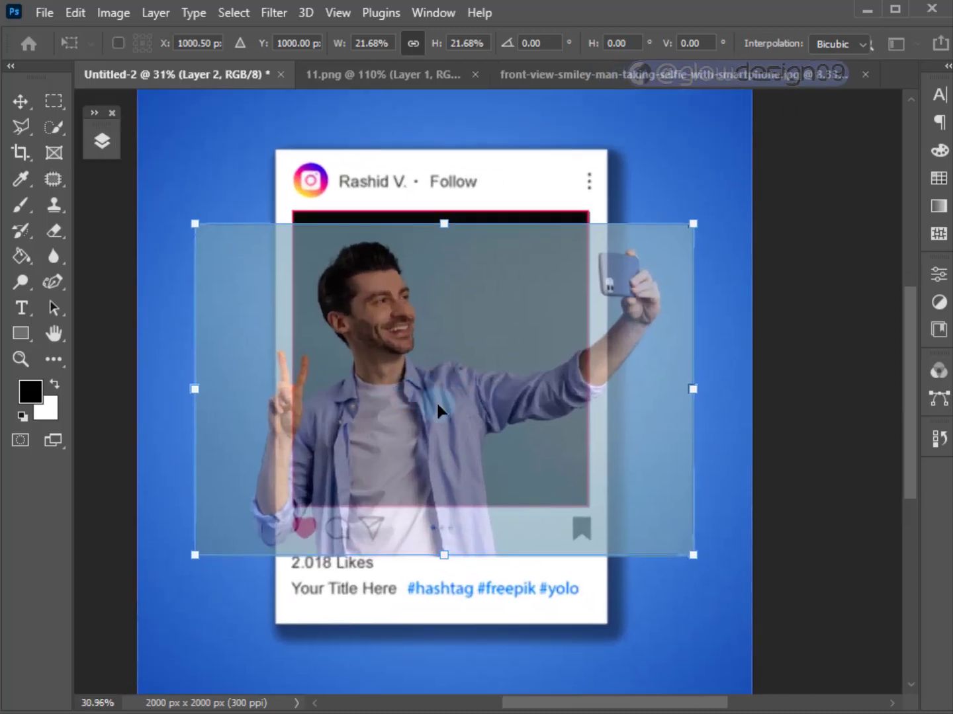
{"action": "left_click_drag", "start_coordinate": [436, 401], "coordinate": [467, 359]}
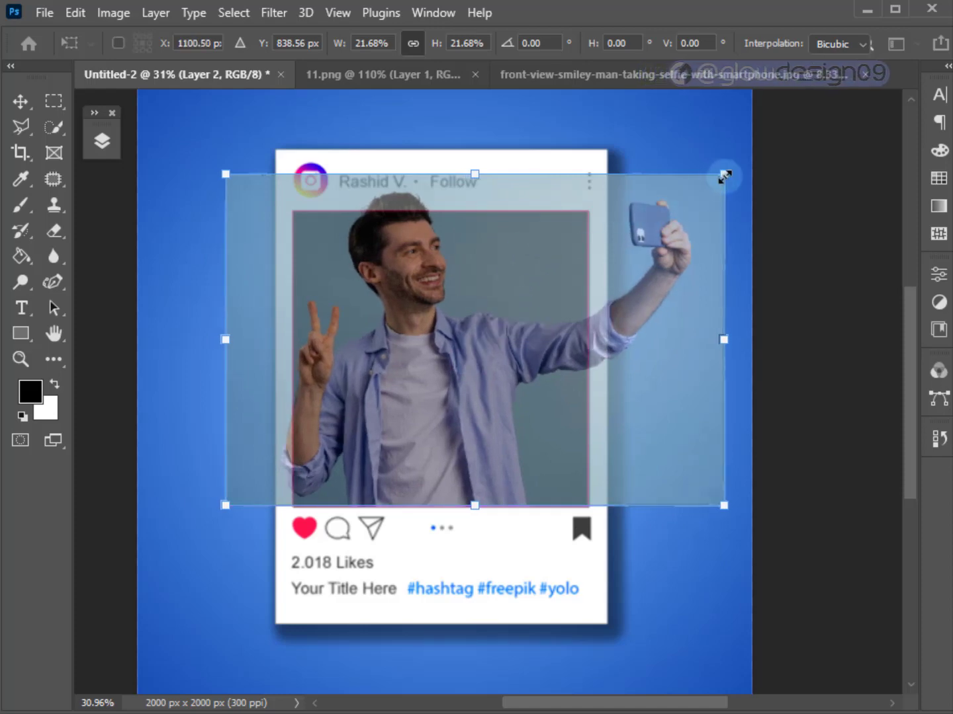
- Set the selfie photo layer's opacity back to 100%
{"action": "left_click", "coordinate": [97, 137]}
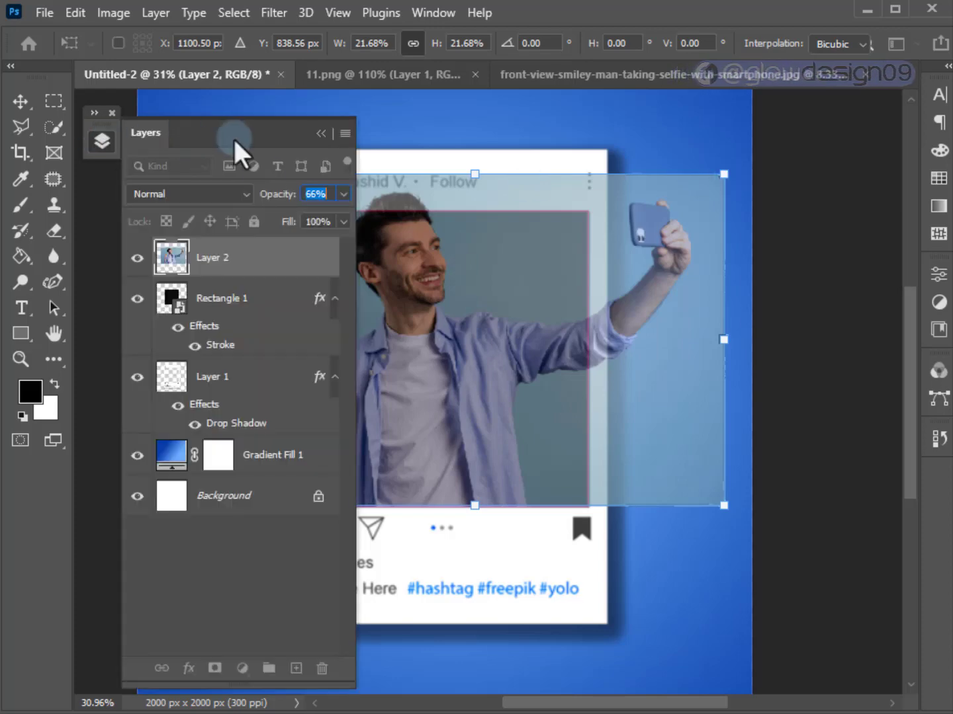
{"action": "left_click_drag", "start_coordinate": [286, 198], "coordinate": [386, 201]}
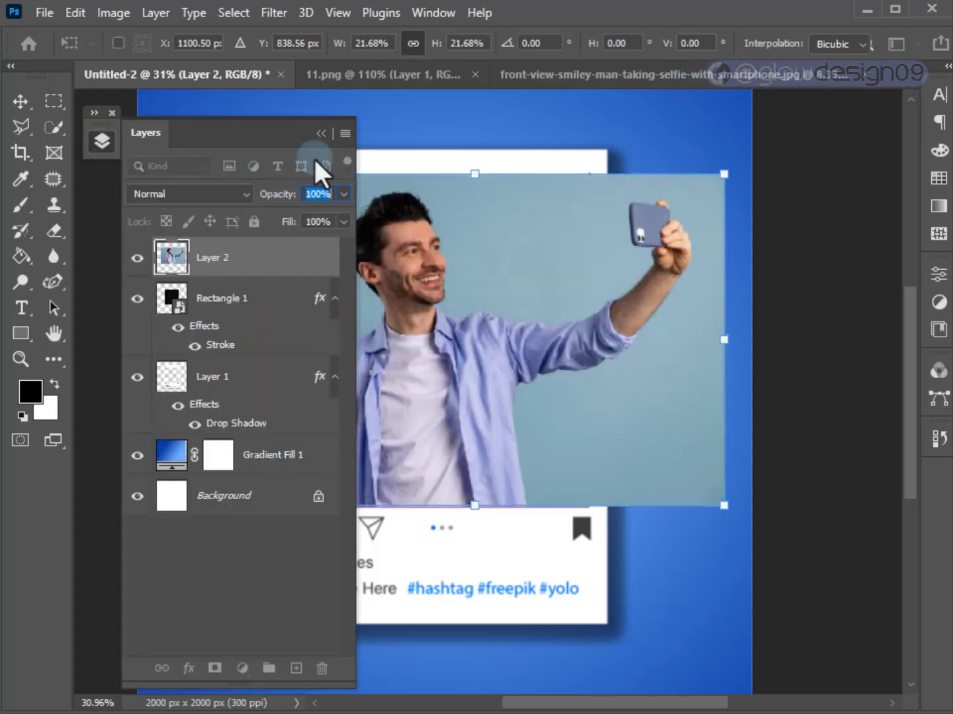
{"action": "left_click", "coordinate": [321, 134]}
- Apply the transform, duplicate the selfie photo layer and clip the original photo to the rectangle below it
{"action": "left_click", "coordinate": [112, 141]}
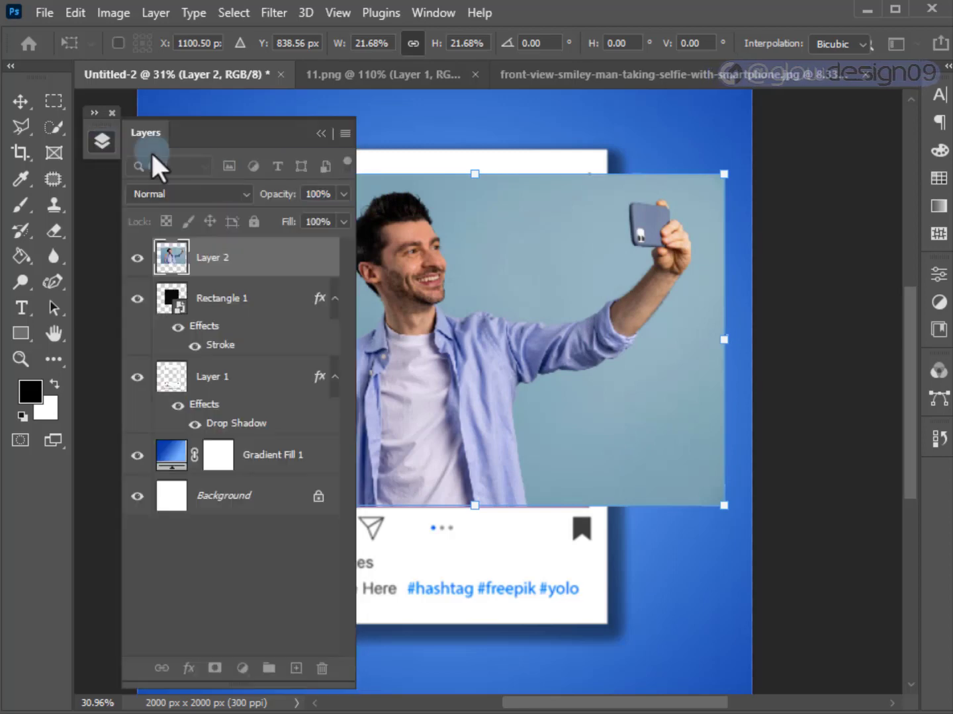
{"action": "left_click", "coordinate": [239, 259]}
{"action": "left_click_drag", "start_coordinate": [242, 266], "coordinate": [298, 668]}
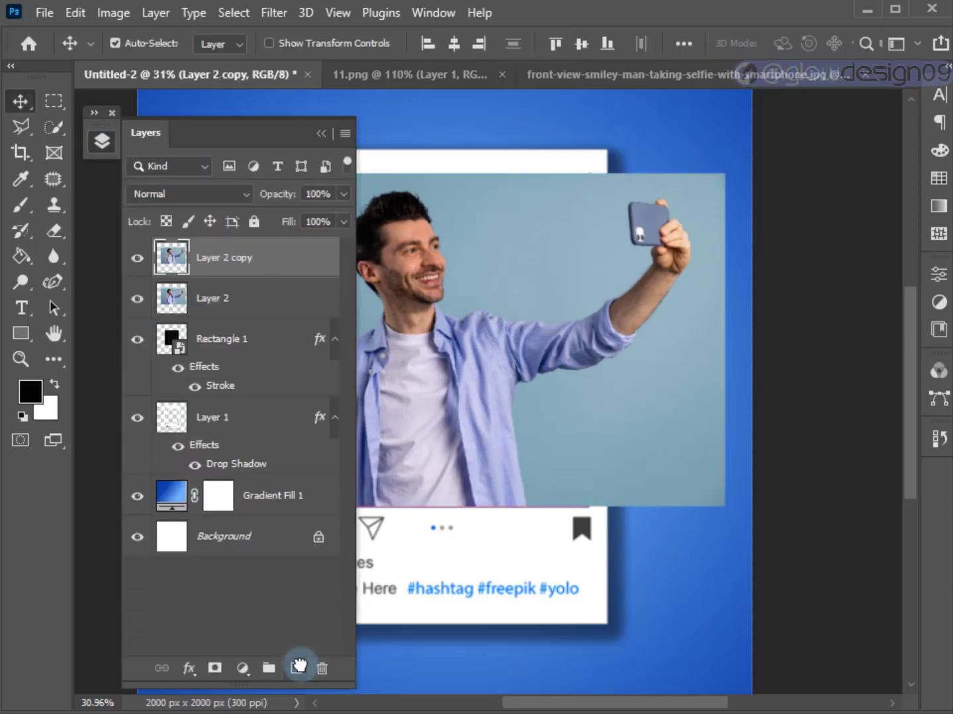
{"action": "right_click", "coordinate": [207, 300]}
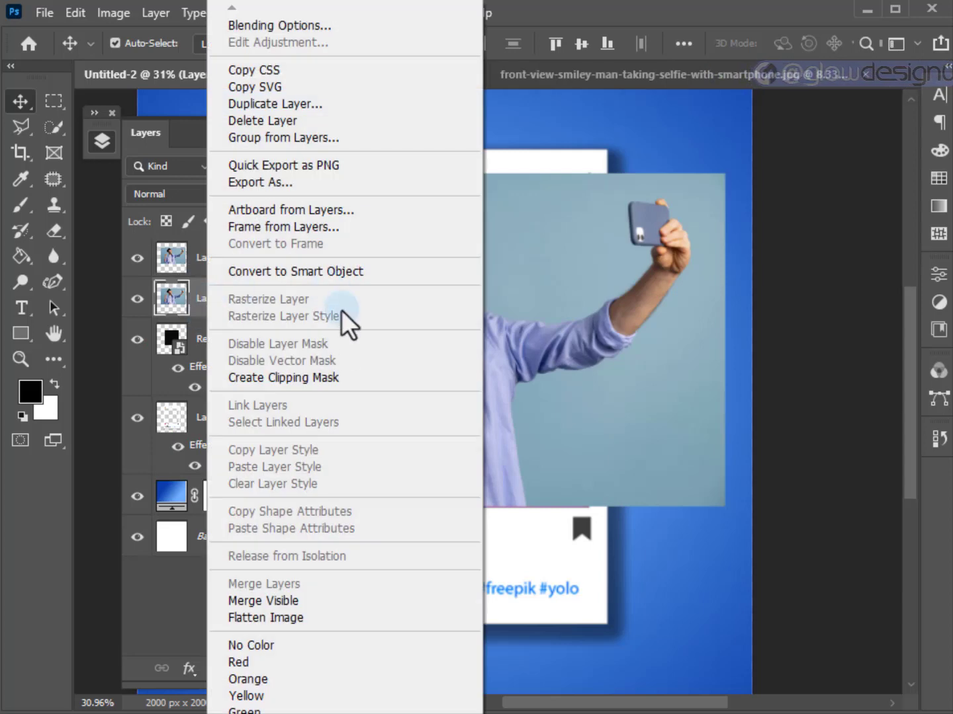
{"action": "left_click", "coordinate": [336, 380]}
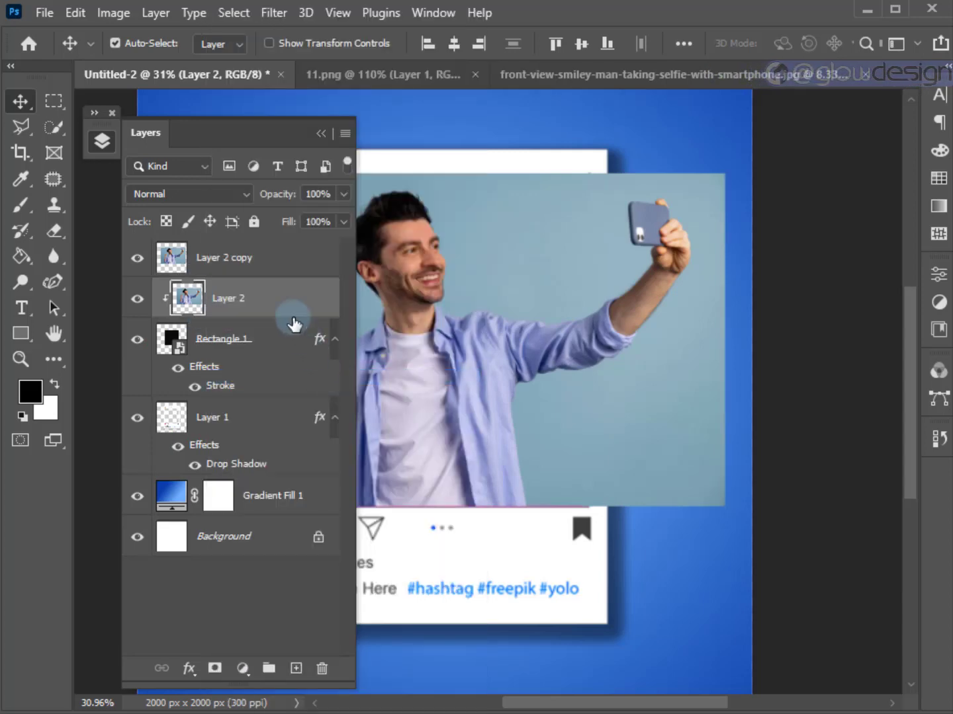
- Select the man in the duplicated photo layer with Select Subject and mask out his background
{"action": "left_click", "coordinate": [270, 261]}
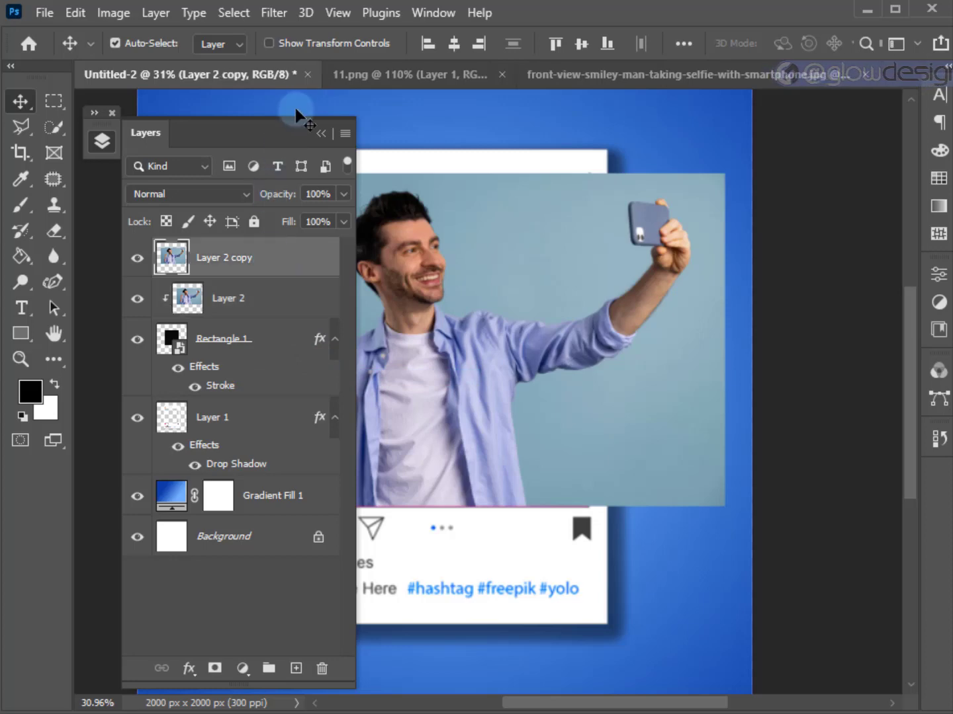
{"action": "left_click", "coordinate": [321, 135]}
{"action": "left_click", "coordinate": [235, 14]}
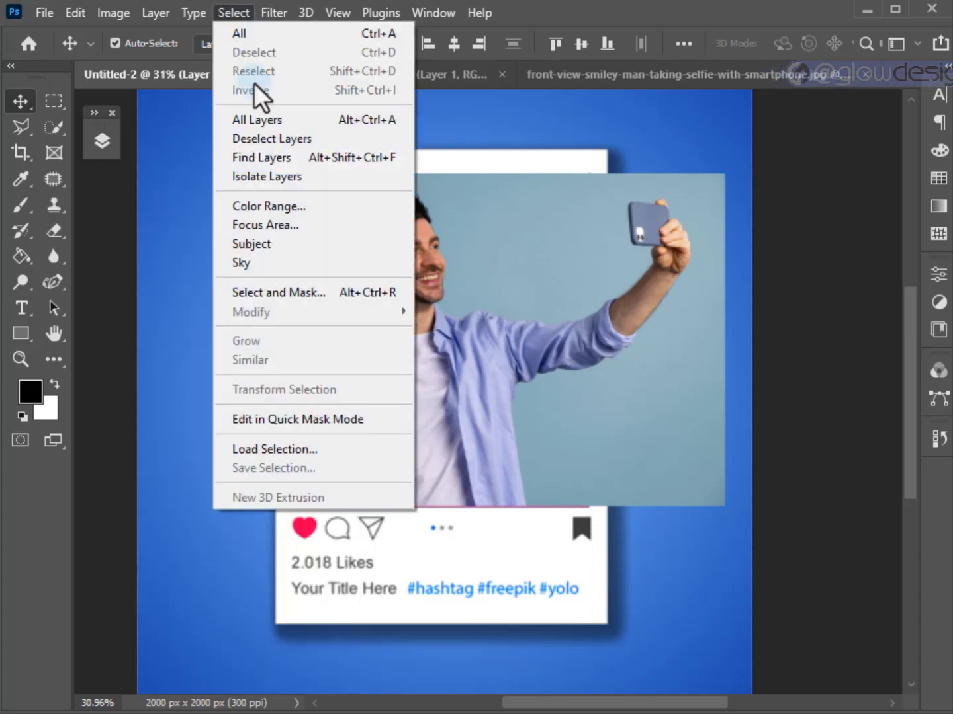
{"action": "left_click", "coordinate": [261, 243]}
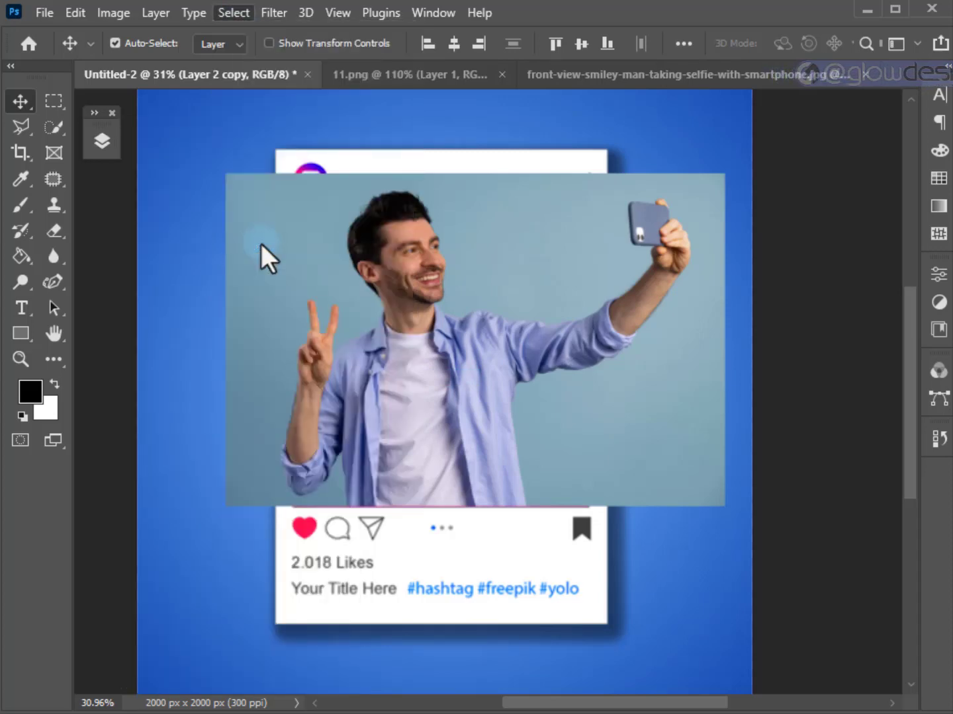
{"action": "left_click", "coordinate": [103, 145]}
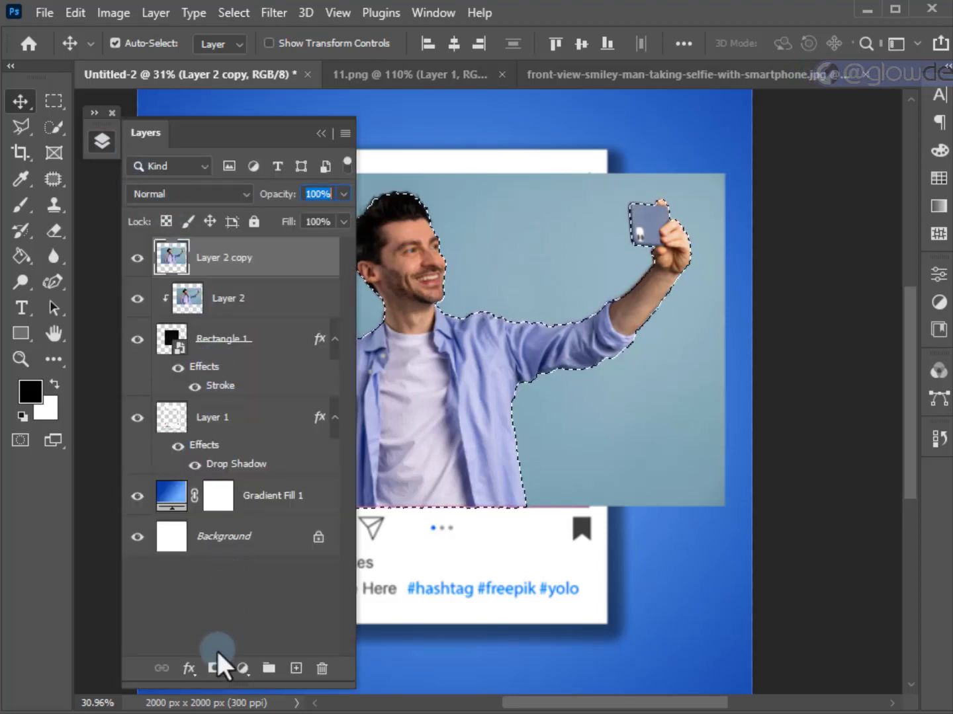
{"action": "left_click", "coordinate": [215, 669]}
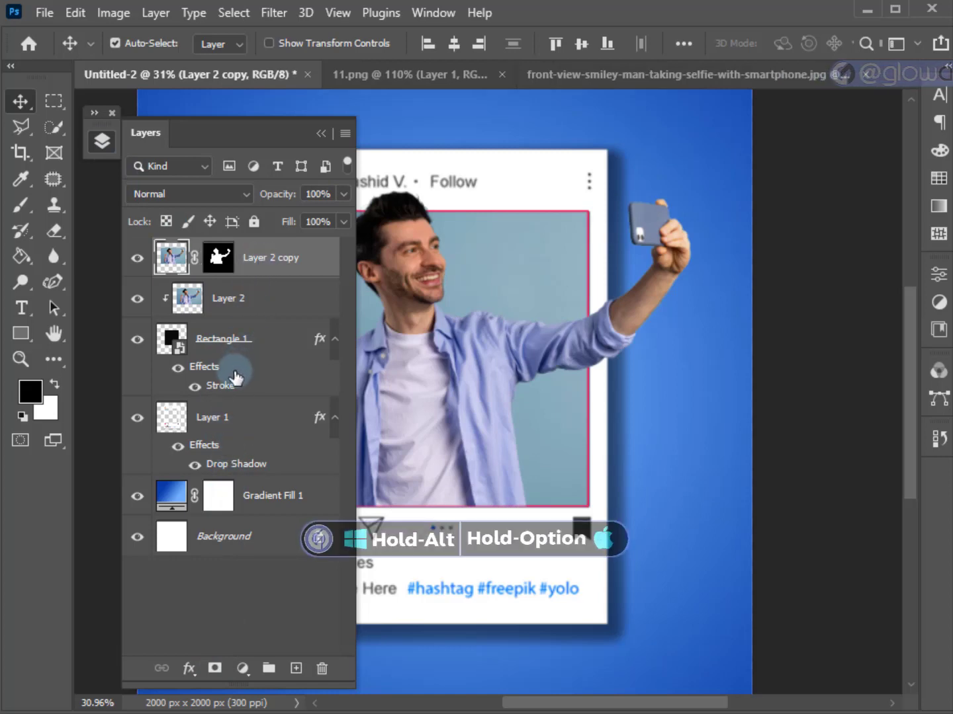
- Copy the rectangle's Stroke effect onto the masked cutout layer and split that stroke into its own layer
{"action": "mouse_move", "coordinate": [234, 378]}
{"action": "left_mouse_down"}
{"action": "mouse_move", "coordinate": [261, 258]}
{"action": "mouse_move", "coordinate": [254, 271]}
{"action": "left_mouse_up"}
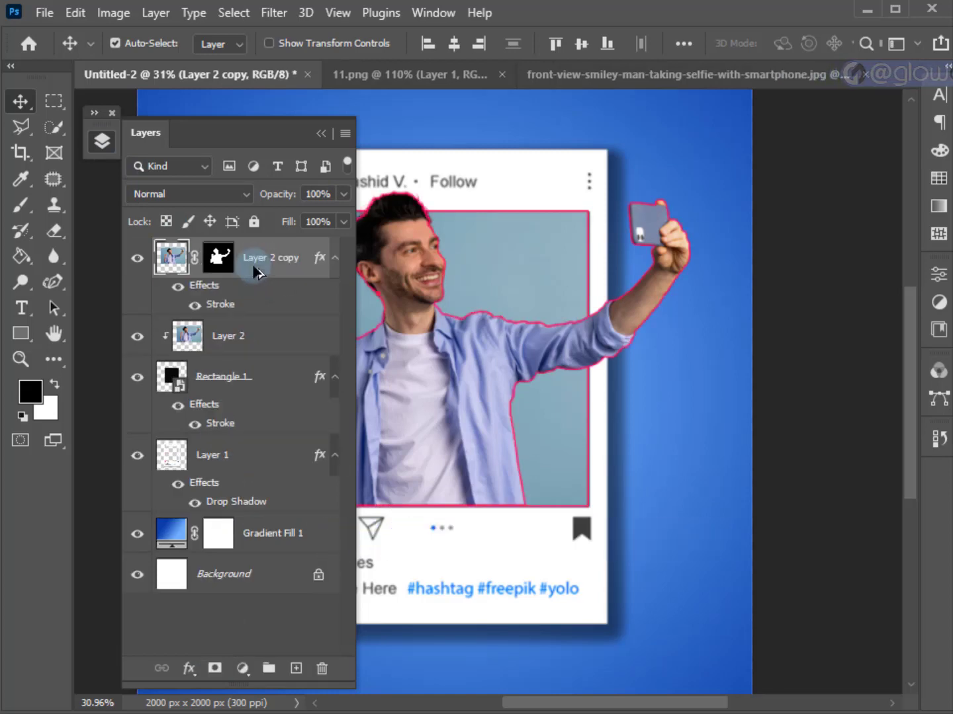
{"action": "right_click", "coordinate": [213, 305]}
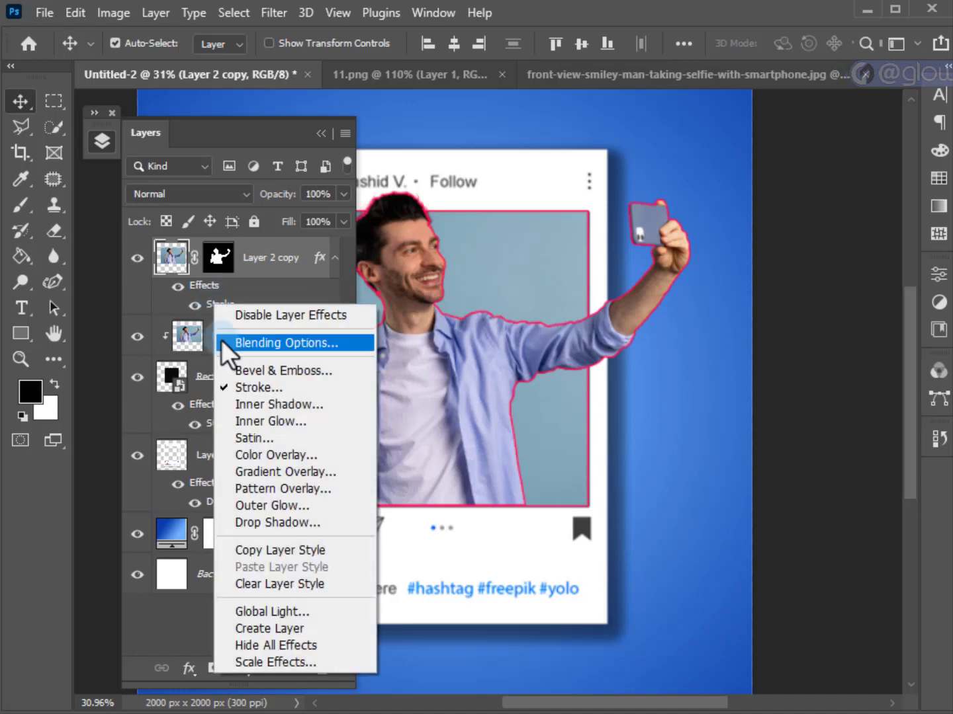
{"action": "left_click", "coordinate": [253, 629]}
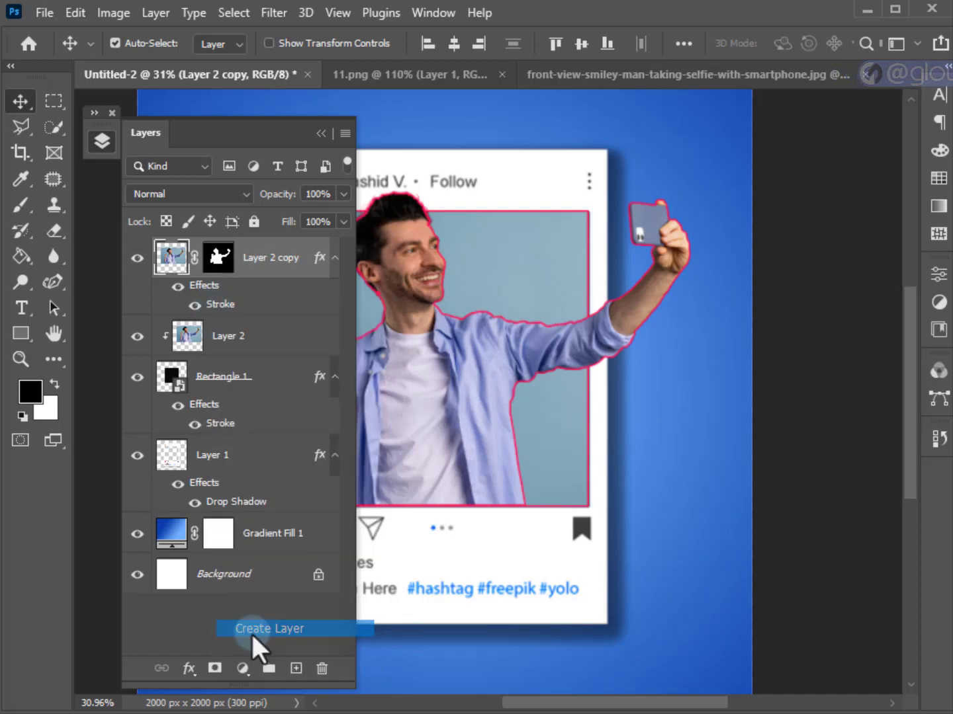
{"action": "left_click", "coordinate": [237, 264]}
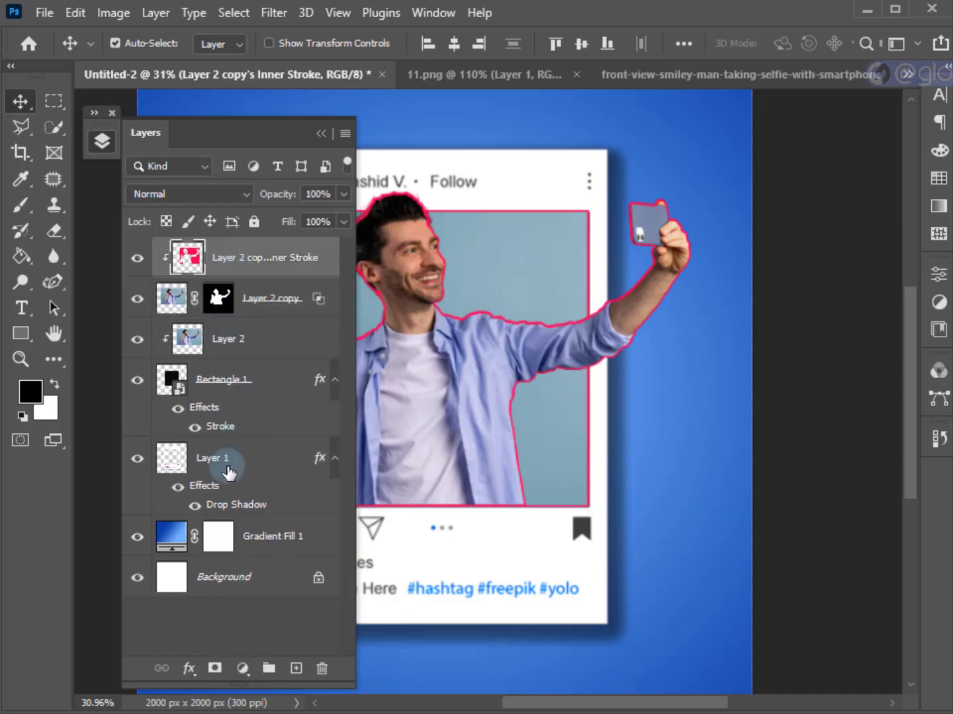
- Add a layer mask to the separated stroke layer and load the Rectangle 1 layer's pixels as a selection
{"action": "left_click", "coordinate": [224, 670]}
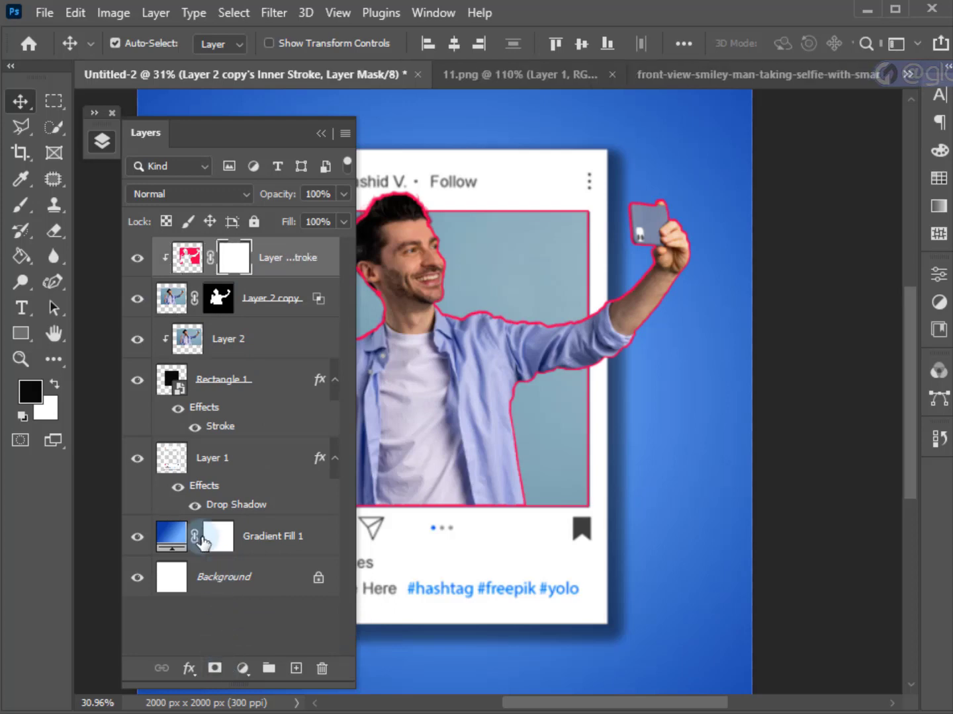
{"action": "right_click", "coordinate": [171, 382]}
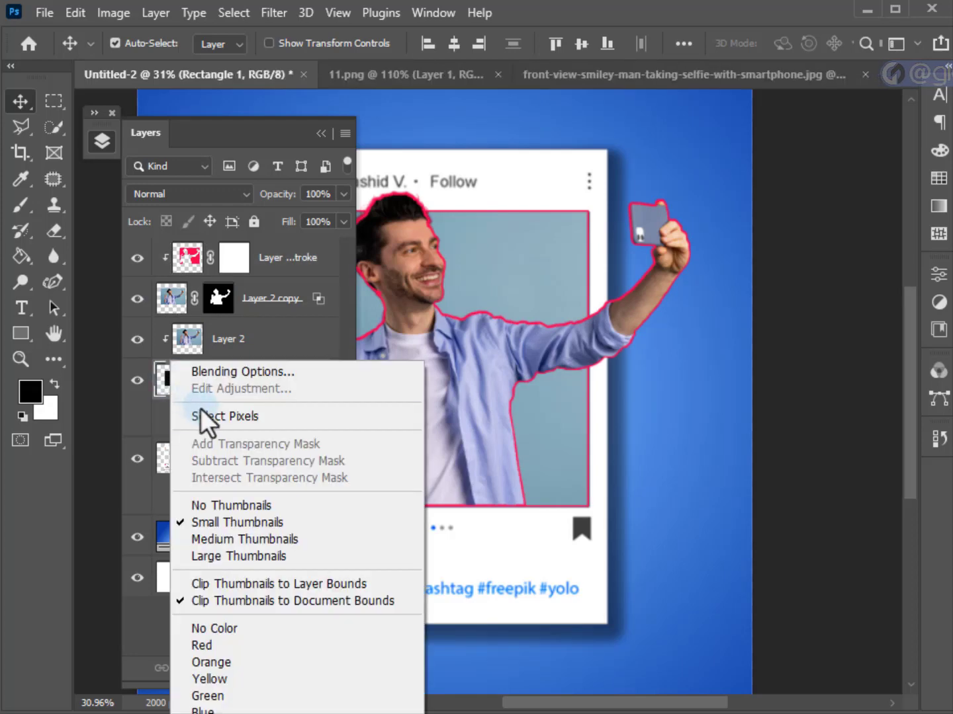
{"action": "left_click", "coordinate": [201, 415]}
- Set up a round Brush with a 175 px size and 100% hardness
{"action": "left_click", "coordinate": [15, 209]}
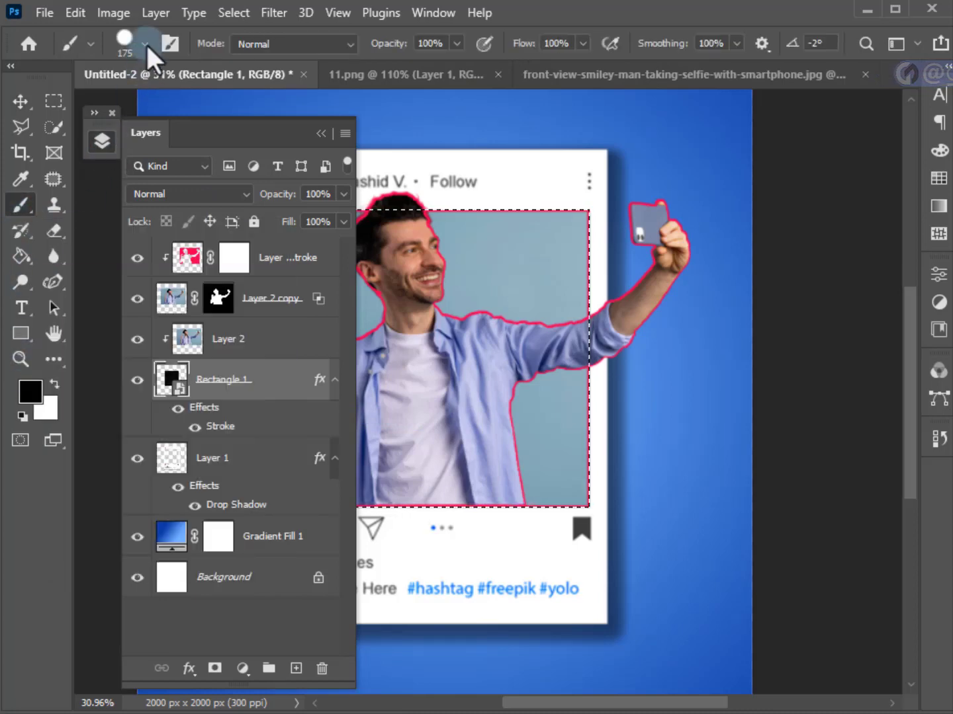
{"action": "left_click", "coordinate": [145, 44]}
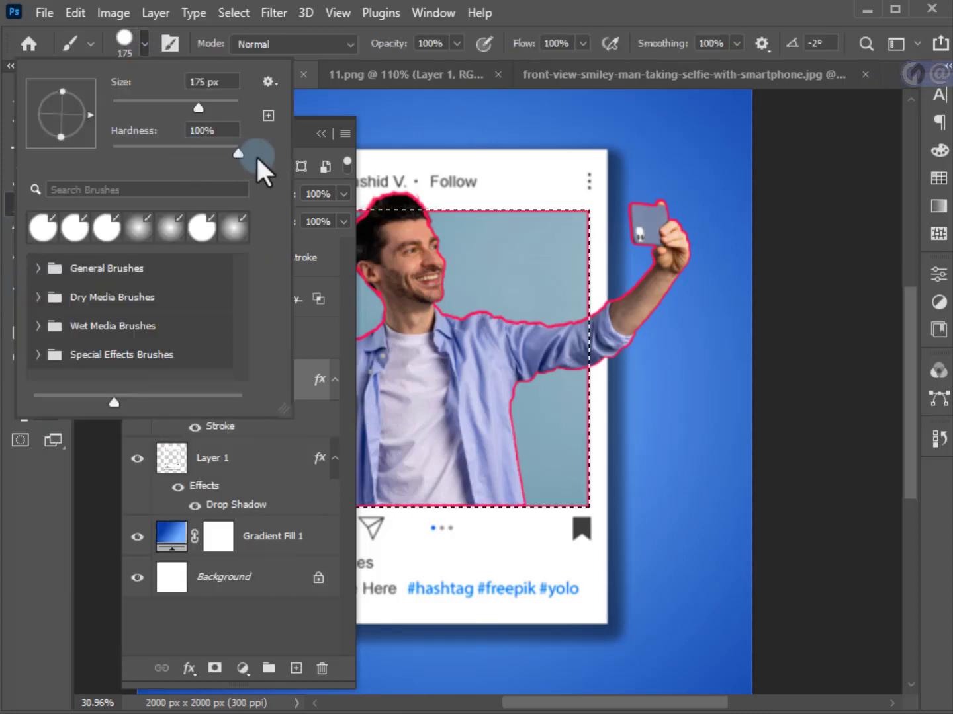
{"action": "left_click", "coordinate": [255, 154]}
{"action": "left_click", "coordinate": [145, 44]}
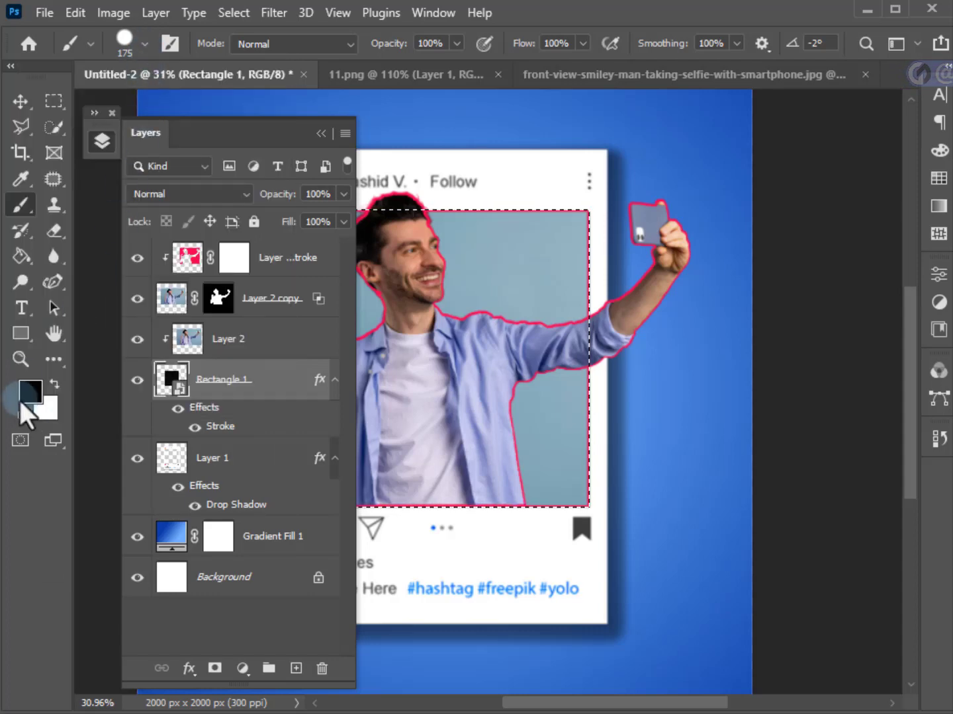
- Paint black on the stroke layer's mask to hide the man's outline inside the rectangle selection, and deselect
{"action": "left_click", "coordinate": [234, 258]}
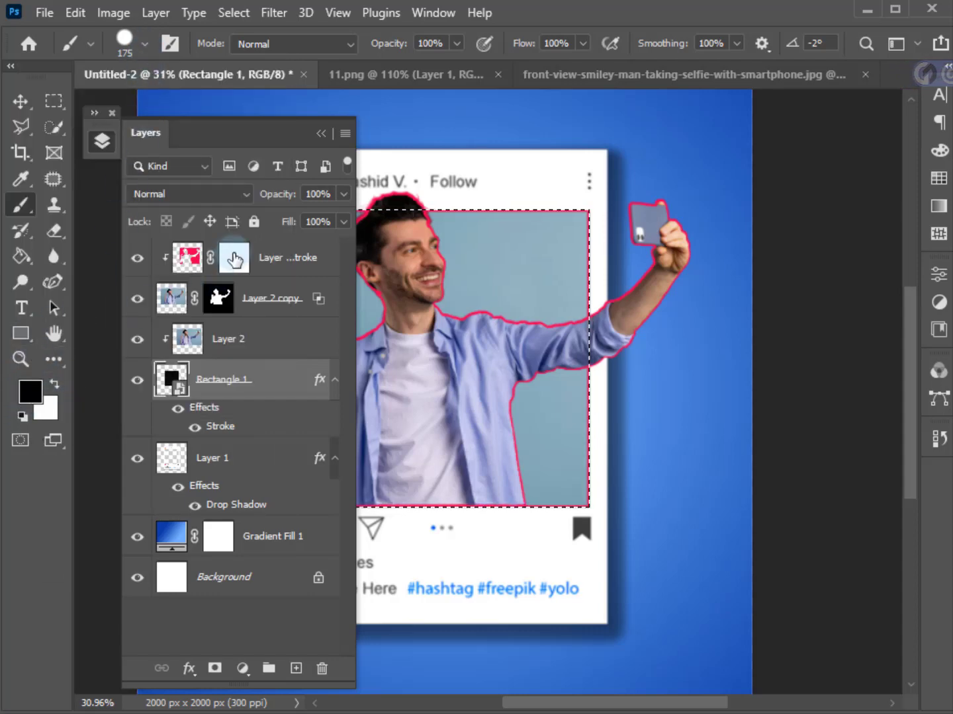
{"action": "left_click", "coordinate": [321, 133]}
{"action": "scroll", "coordinate": [405, 284], "scroll_direction": "up", "scroll_amount": 5}
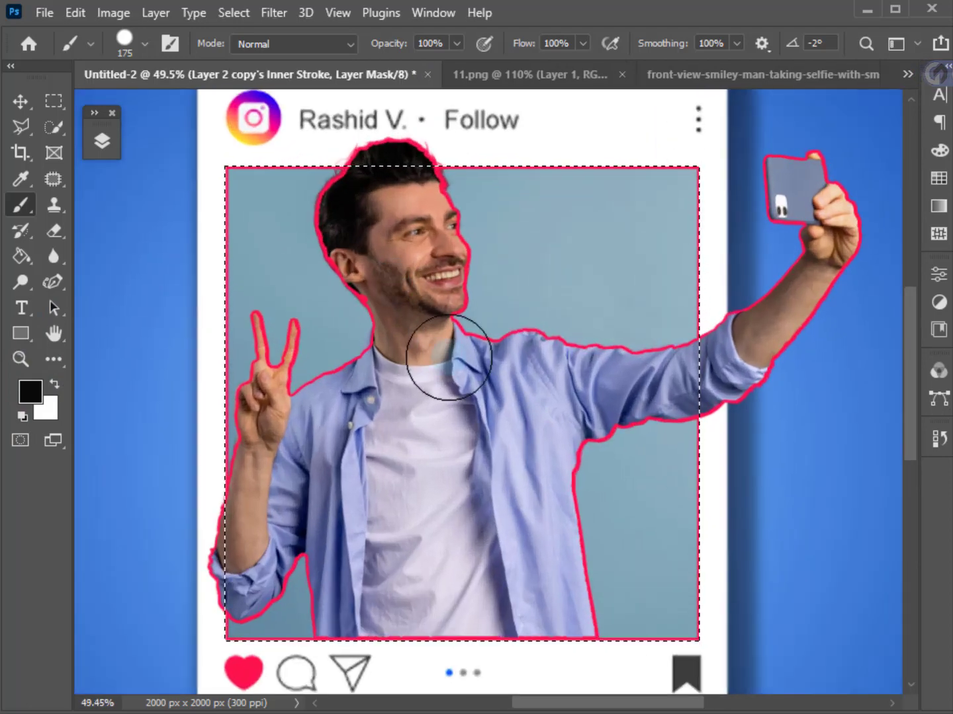
{"action": "left_click_drag", "start_coordinate": [447, 357], "coordinate": [411, 333]}
{"action": "mouse_move", "coordinate": [278, 188]}
{"action": "left_mouse_down"}
{"action": "mouse_move", "coordinate": [473, 181]}
{"action": "mouse_move", "coordinate": [297, 224]}
{"action": "mouse_move", "coordinate": [317, 291]}
{"action": "mouse_move", "coordinate": [304, 352]}
{"action": "mouse_move", "coordinate": [244, 381]}
{"action": "mouse_move", "coordinate": [281, 311]}
{"action": "mouse_move", "coordinate": [302, 215]}
{"action": "mouse_move", "coordinate": [228, 443]}
{"action": "mouse_move", "coordinate": [234, 278]}
{"action": "mouse_move", "coordinate": [221, 366]}
{"action": "mouse_move", "coordinate": [223, 301]}
{"action": "mouse_move", "coordinate": [220, 529]}
{"action": "left_mouse_up"}
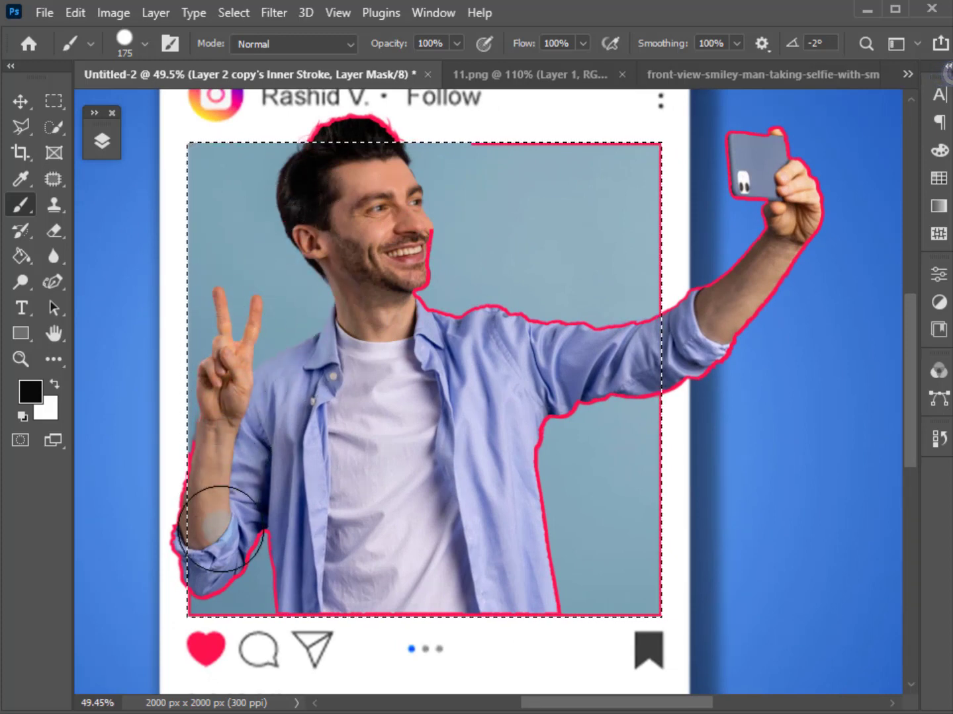
{"action": "left_click_drag", "start_coordinate": [235, 577], "coordinate": [287, 576]}
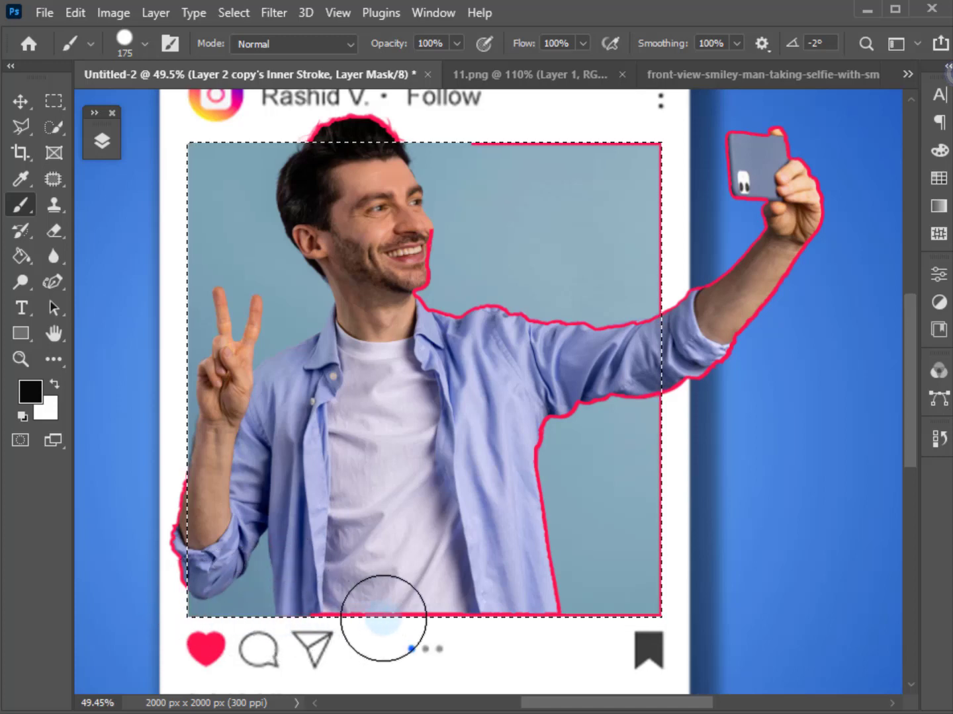
{"action": "mouse_move", "coordinate": [595, 567]}
{"action": "left_mouse_down"}
{"action": "mouse_move", "coordinate": [580, 437]}
{"action": "mouse_move", "coordinate": [707, 378]}
{"action": "mouse_move", "coordinate": [610, 426]}
{"action": "mouse_move", "coordinate": [530, 480]}
{"action": "mouse_move", "coordinate": [585, 396]}
{"action": "mouse_move", "coordinate": [534, 491]}
{"action": "mouse_move", "coordinate": [577, 402]}
{"action": "mouse_move", "coordinate": [634, 322]}
{"action": "mouse_move", "coordinate": [503, 315]}
{"action": "mouse_move", "coordinate": [422, 282]}
{"action": "mouse_move", "coordinate": [394, 213]}
{"action": "mouse_move", "coordinate": [412, 312]}
{"action": "mouse_move", "coordinate": [543, 381]}
{"action": "left_mouse_up"}
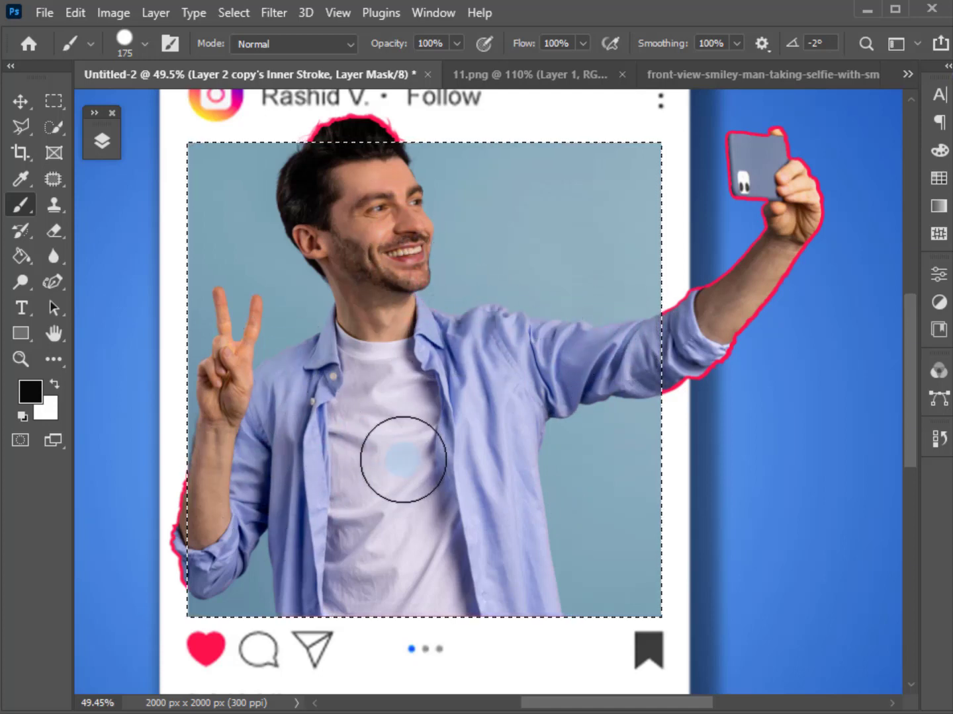
{"action": "left_click", "coordinate": [13, 101]}
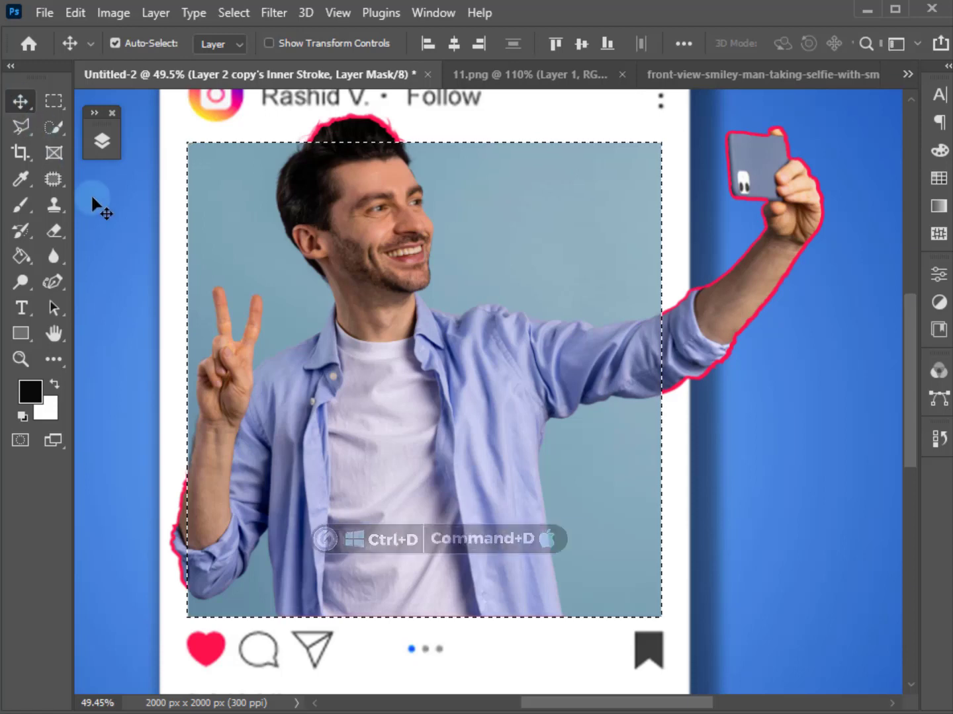
{"action": "key", "text": "ctrl+d"}
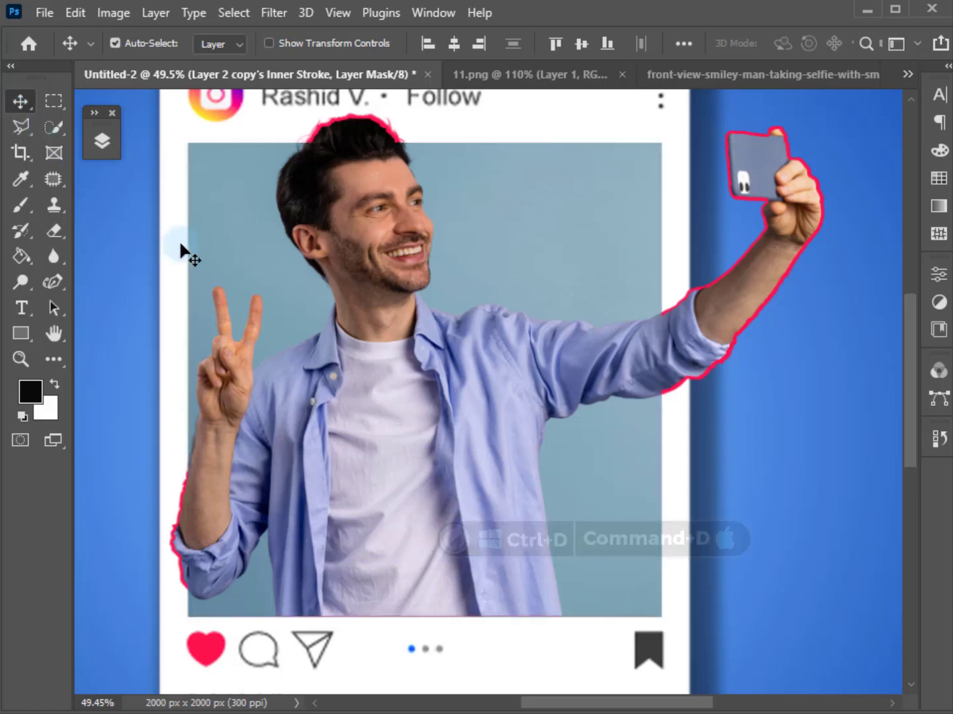
- Switch the Rectangle 1 layer's effects off and on again to redisplay the frame's stroke around the photo
{"action": "scroll", "coordinate": [109, 172], "scroll_direction": "down", "scroll_amount": 1}
{"action": "left_click", "coordinate": [102, 140]}
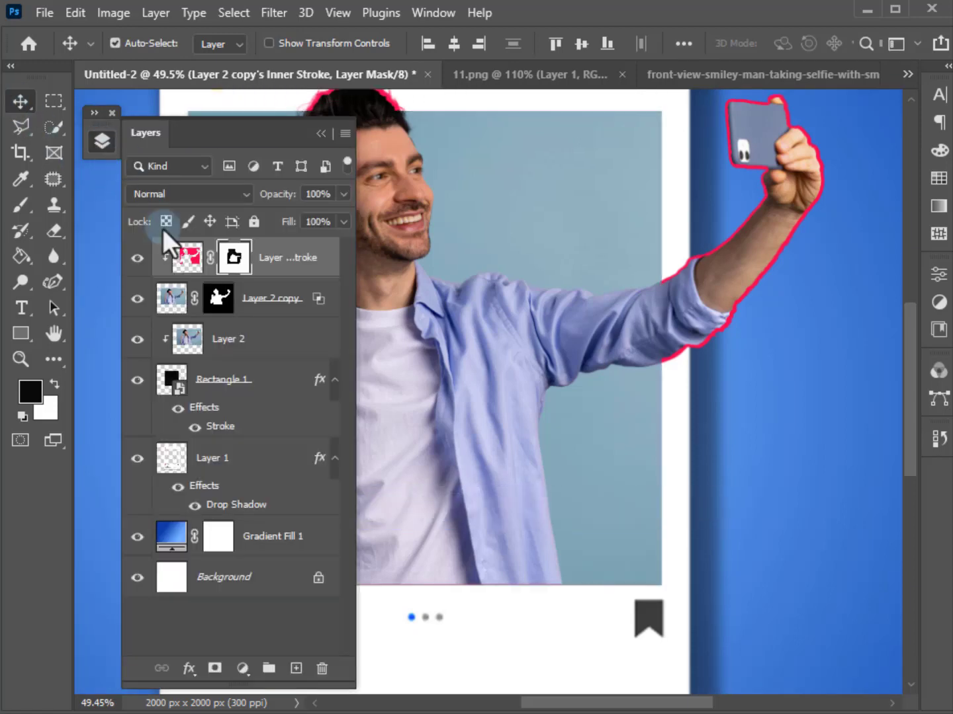
{"action": "left_click", "coordinate": [177, 488]}
{"action": "left_click", "coordinate": [179, 415]}
{"action": "left_click", "coordinate": [178, 409]}
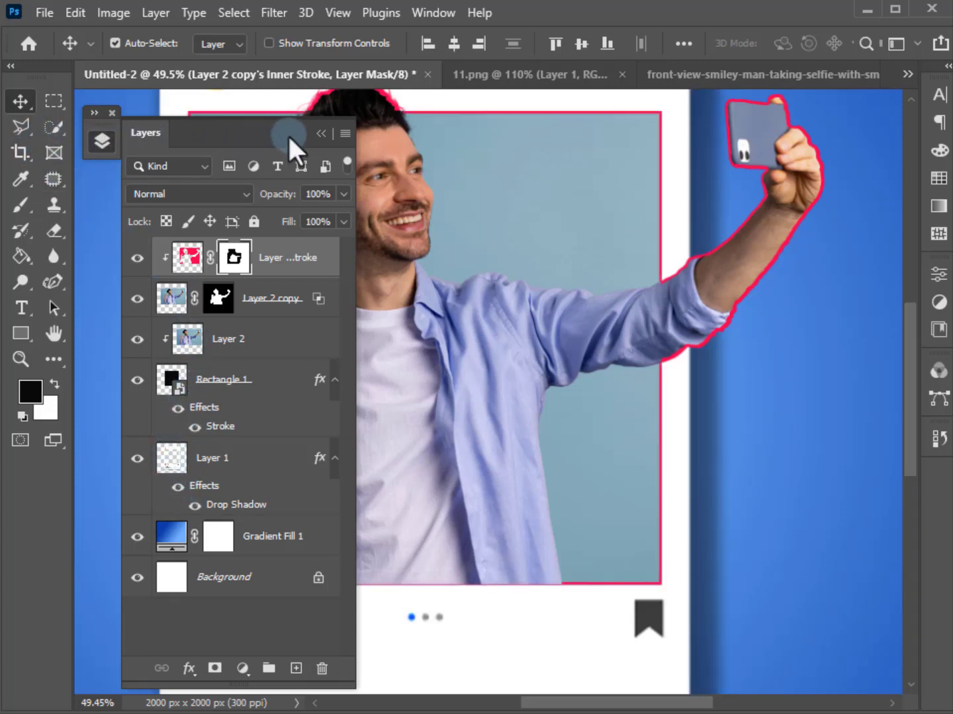
{"action": "left_click", "coordinate": [320, 134]}
{"action": "scroll", "coordinate": [372, 301], "scroll_direction": "down", "scroll_amount": 4}
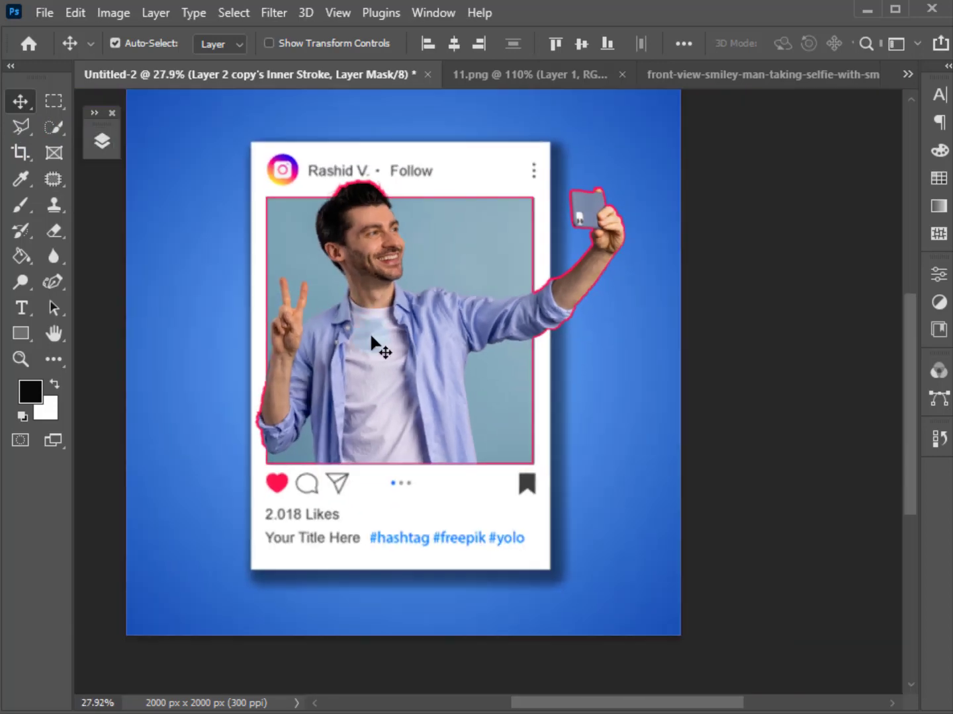
{"action": "left_click_drag", "start_coordinate": [372, 339], "coordinate": [404, 375]}
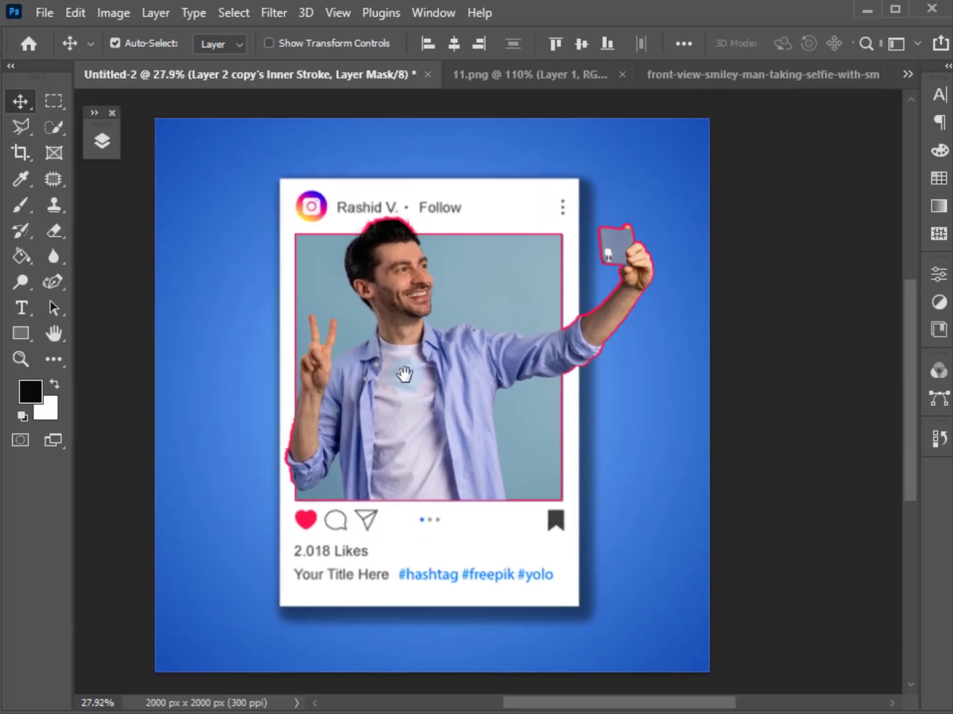